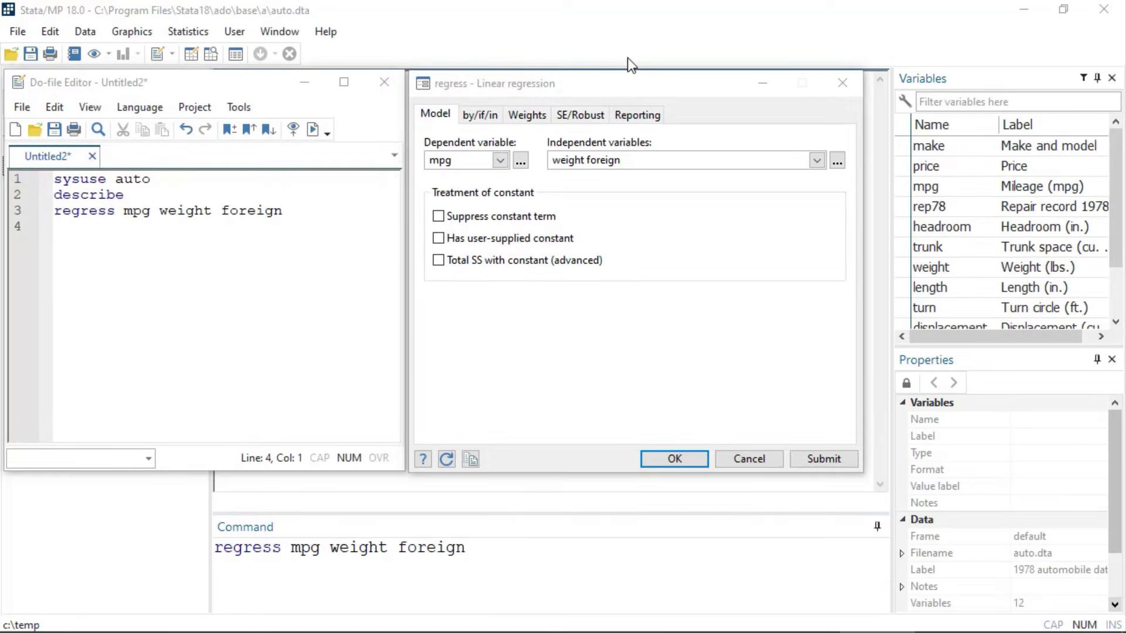
Load the 1978 automobile example dataset with sysuse auto.
left_click(631, 83)
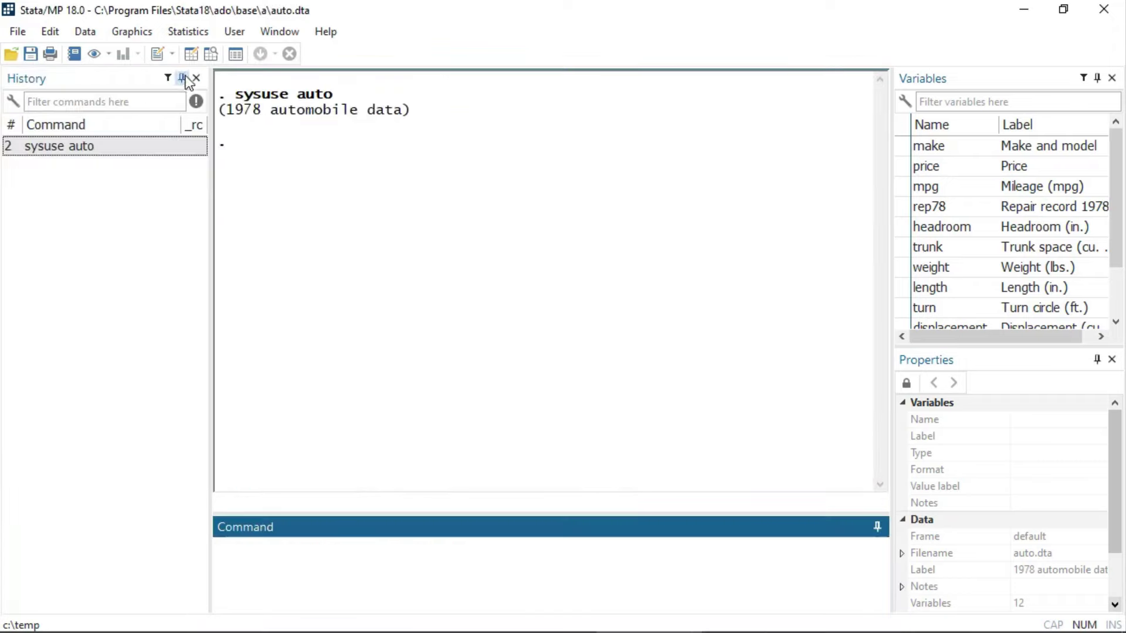
Fill the Linear regression dialog with mpg as dependent and weight and foreign as independent variables.
left_click(172, 33)
mouse_move(175, 75)
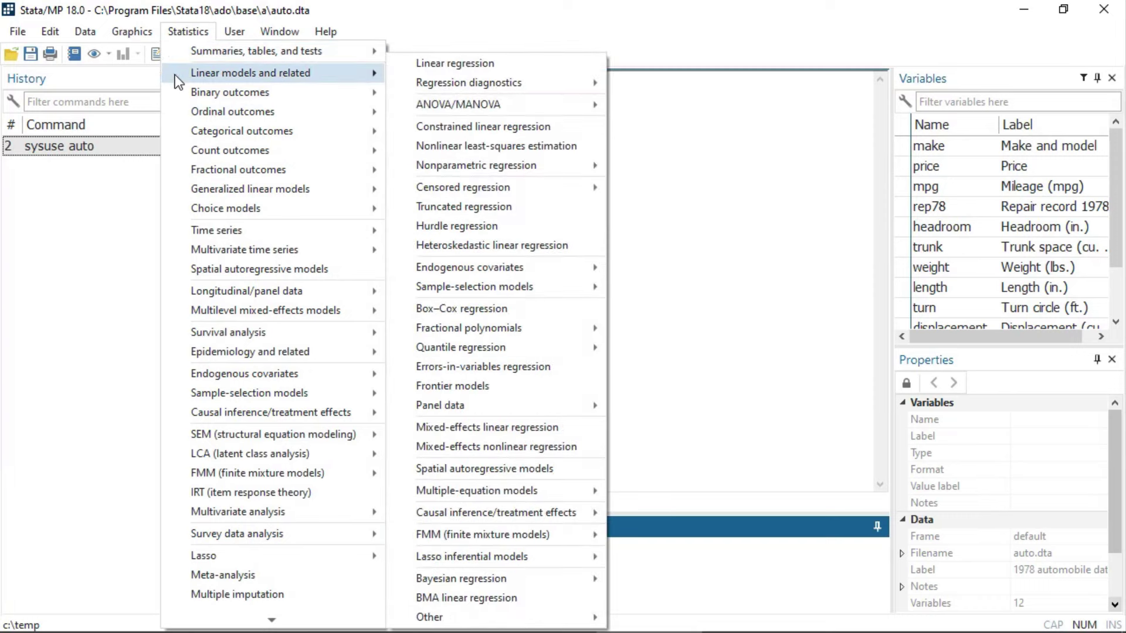
left_click(409, 63)
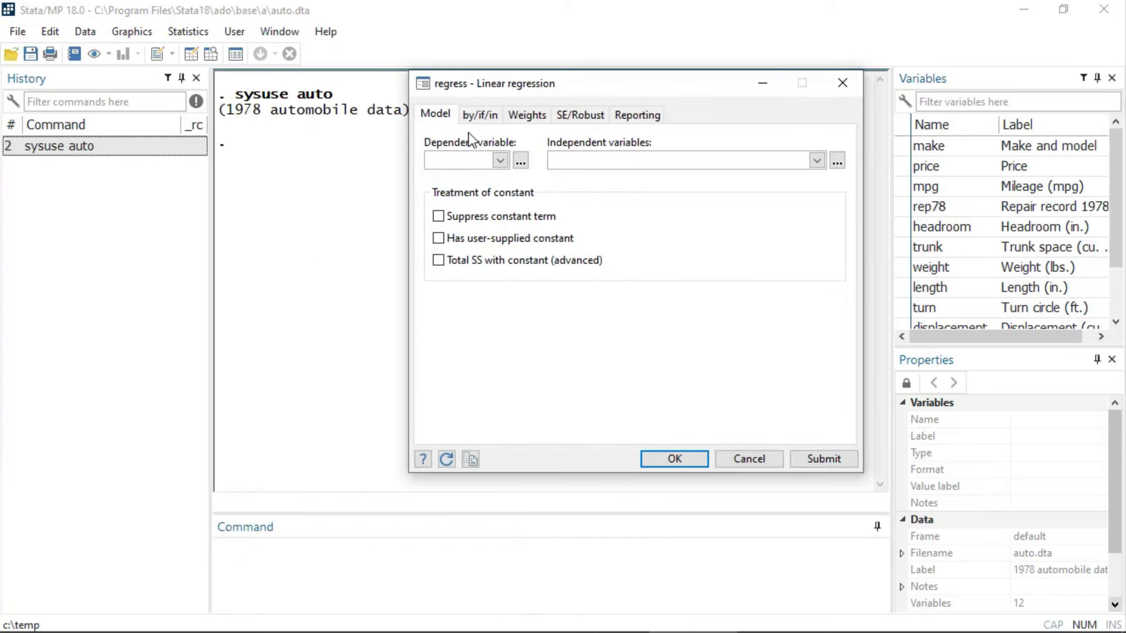
left_click(500, 160)
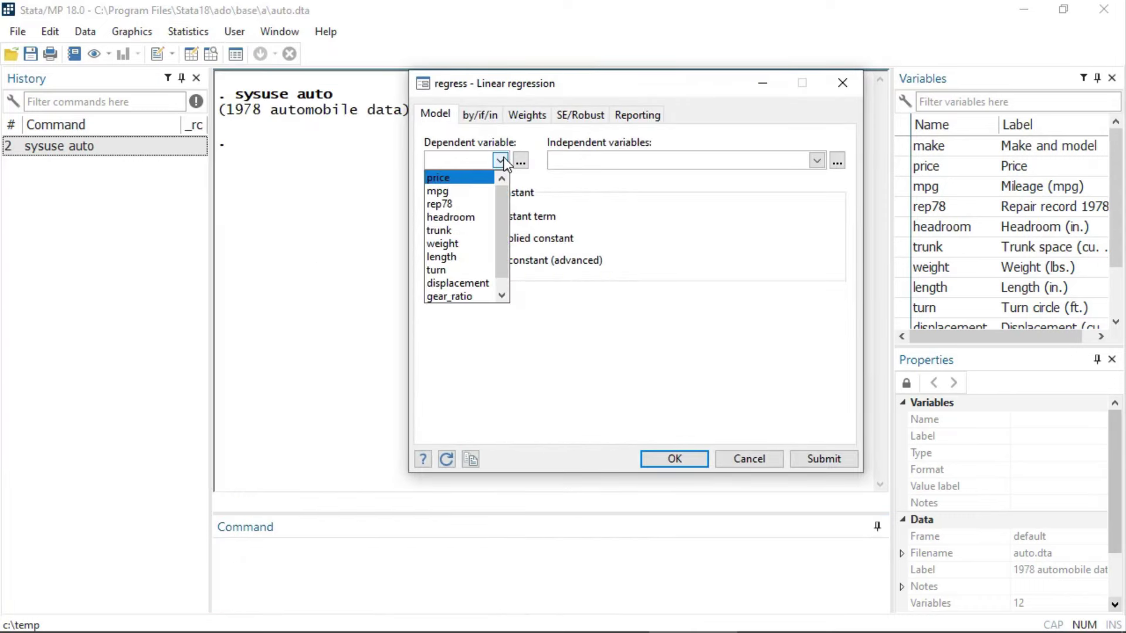
left_click(483, 191)
left_click(817, 161)
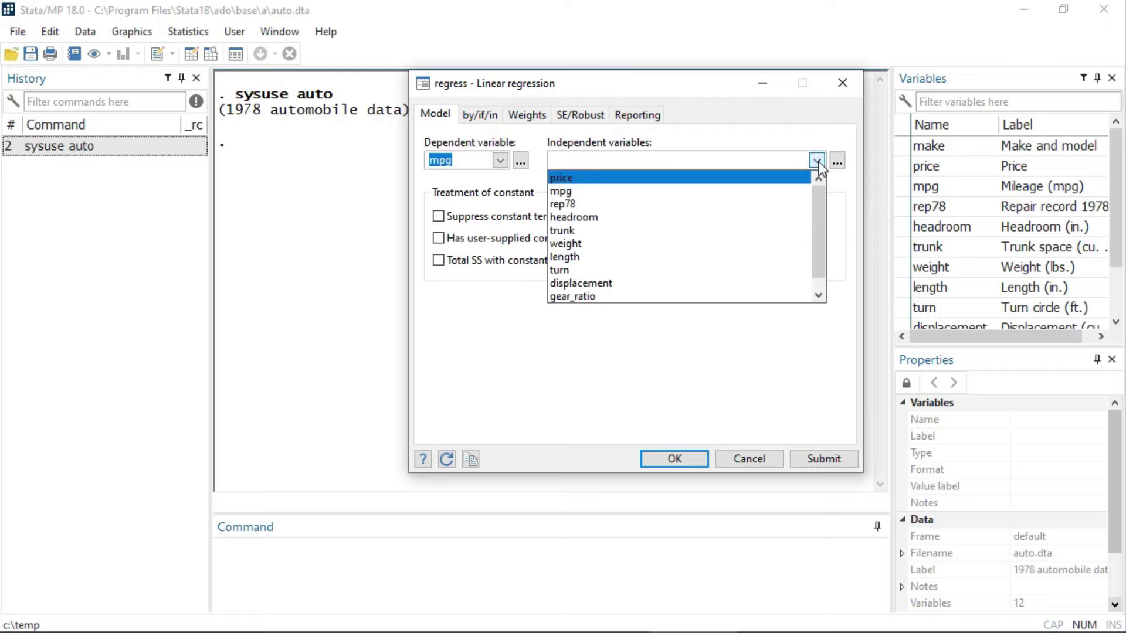
left_click(743, 242)
scroll(743, 240, "down", 1)
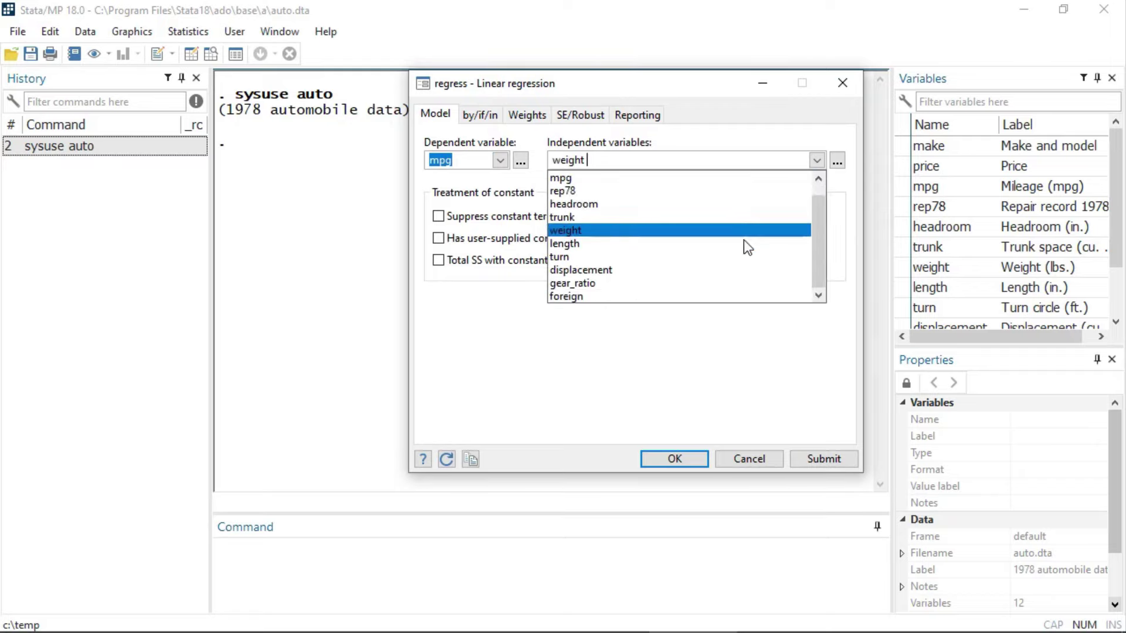
left_click(734, 295)
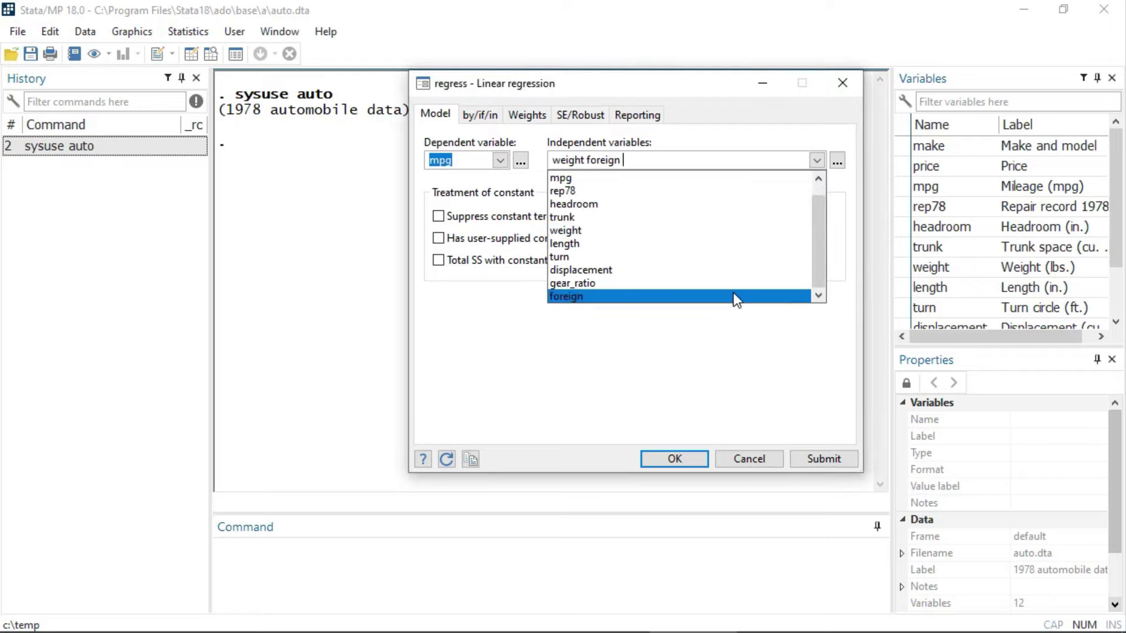
left_click(699, 338)
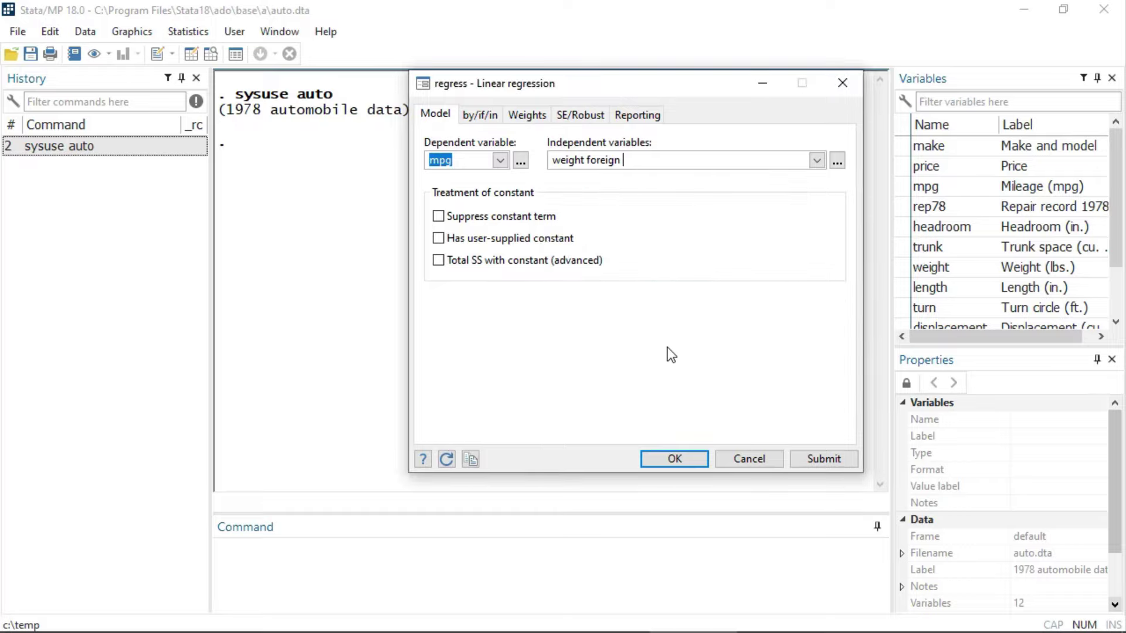
Show the regress help page full-screen and view its complete PDF manual entry.
left_click(425, 457)
left_click(1056, 26)
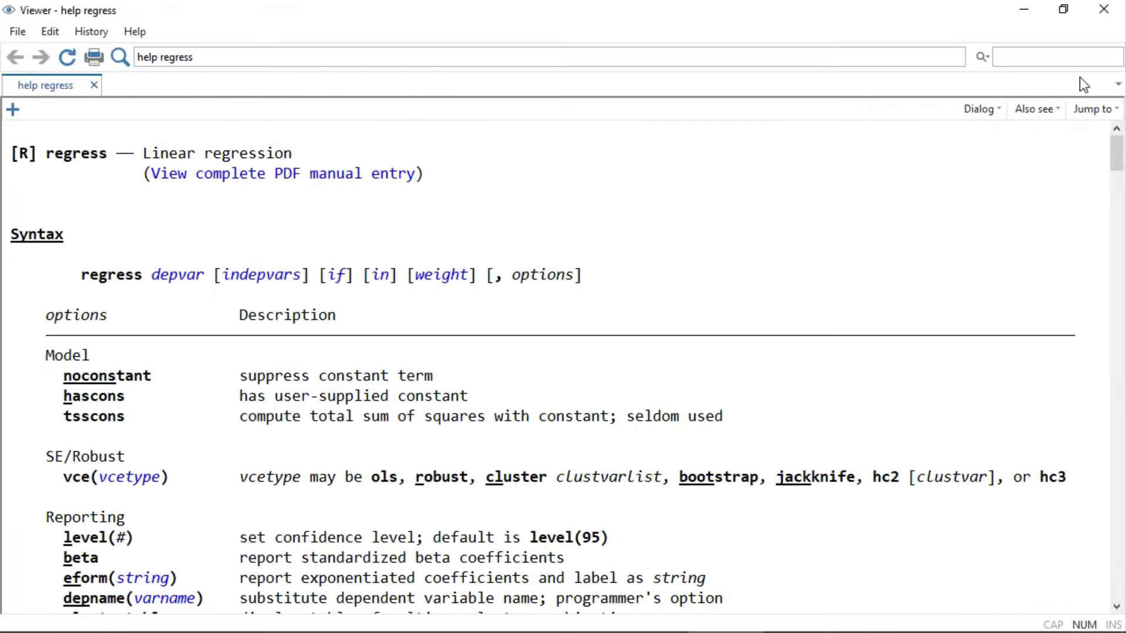
mouse_move(1119, 152)
left_mouse_down()
mouse_move(1116, 199)
mouse_move(1117, 146)
left_mouse_up()
left_click(209, 182)
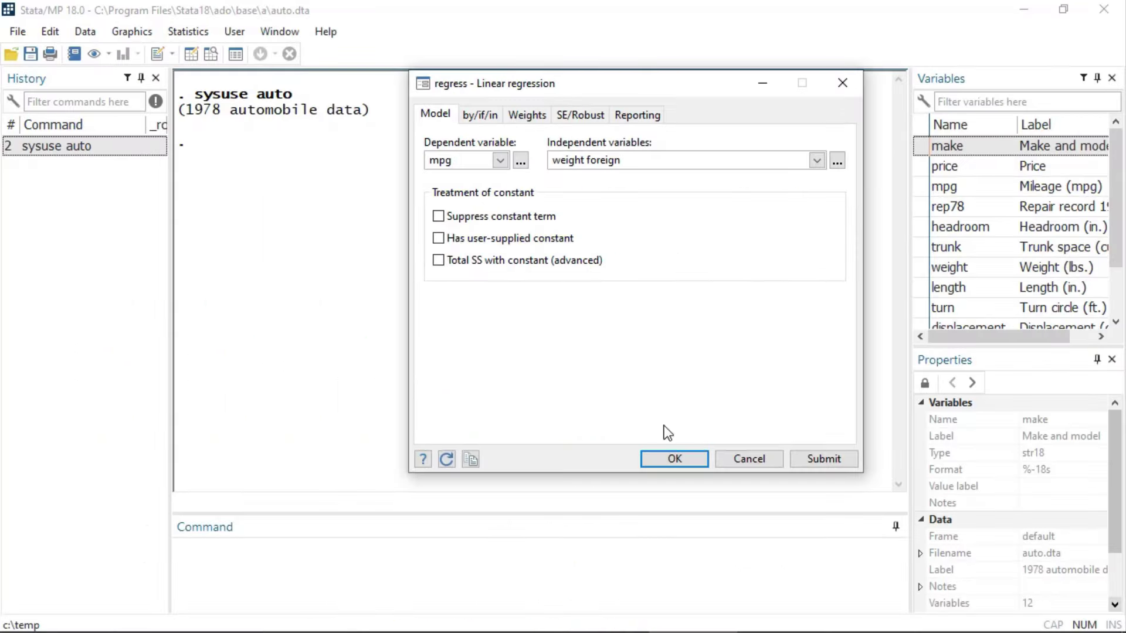
Run the mpg on weight and foreign regression from the dialog, then again as a typed regress command.
left_click(661, 463)
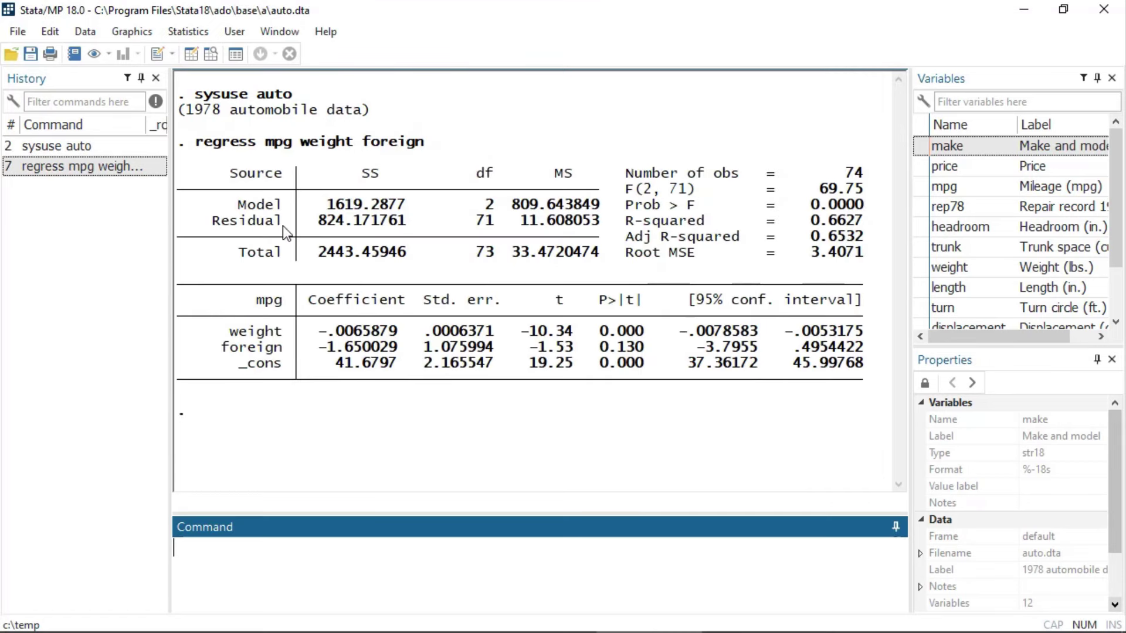
left_click_drag(196, 143, 425, 148)
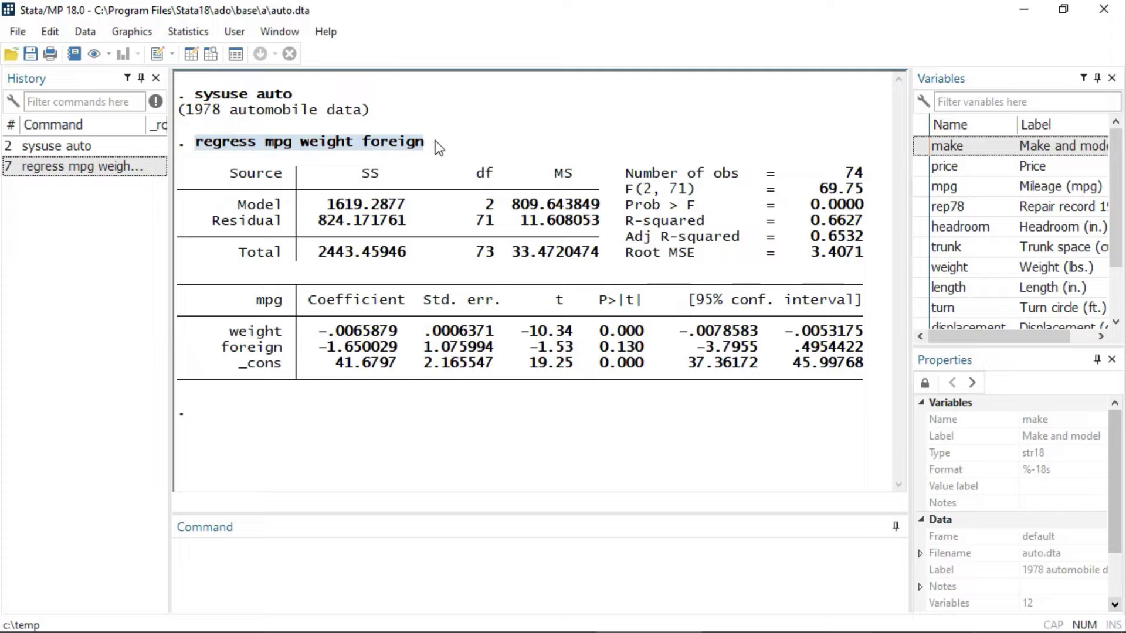
type("regress")
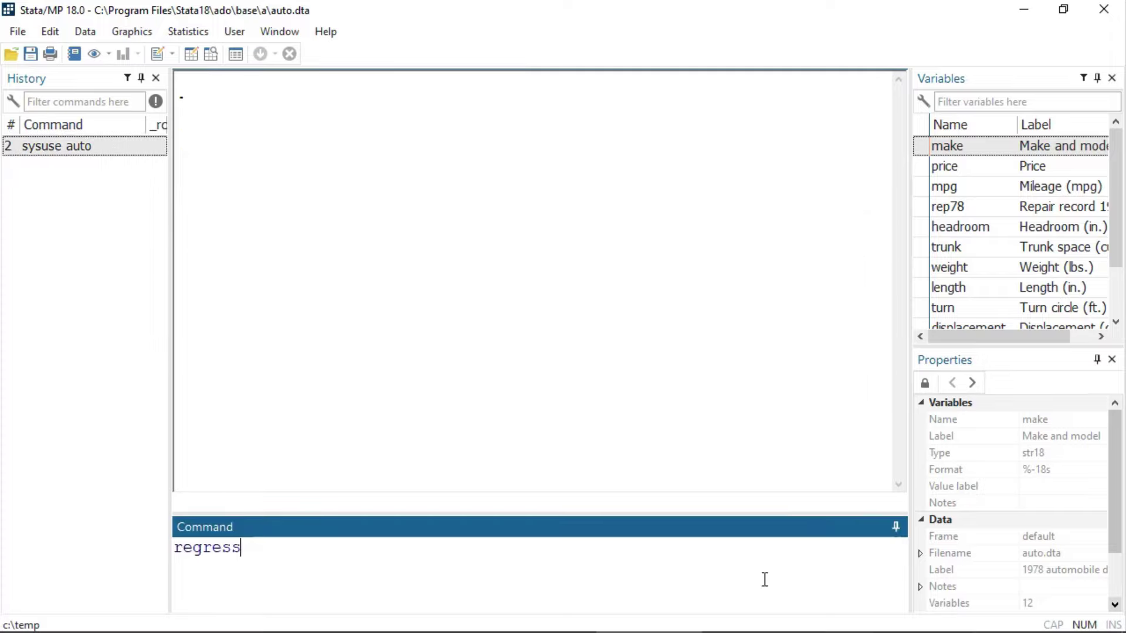
type(" mpg weight foreign")
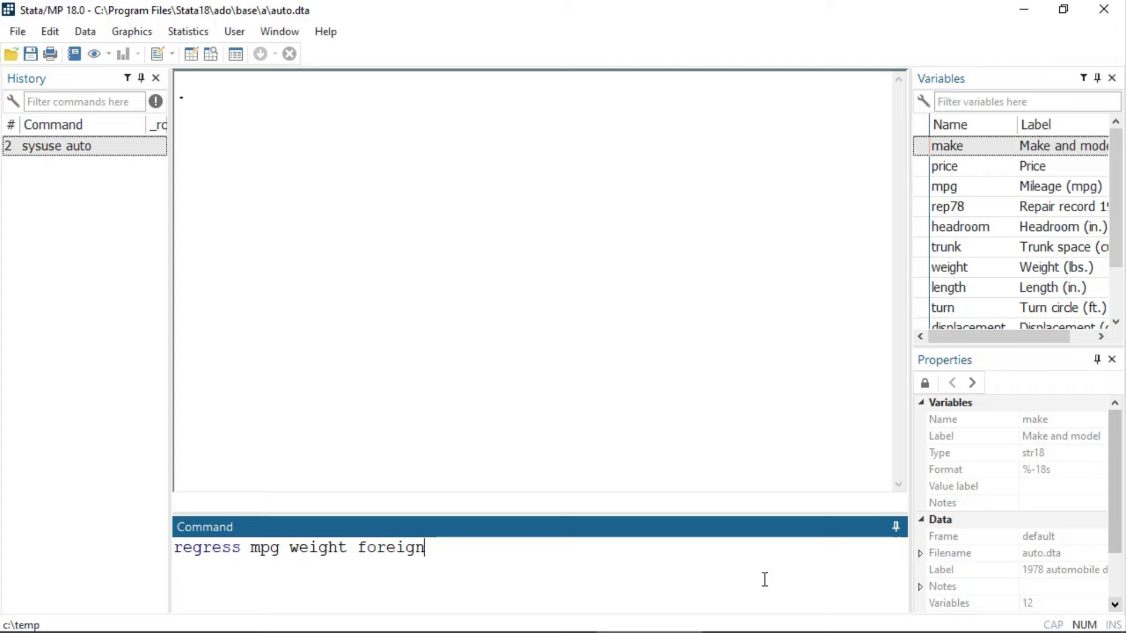
key("Return")
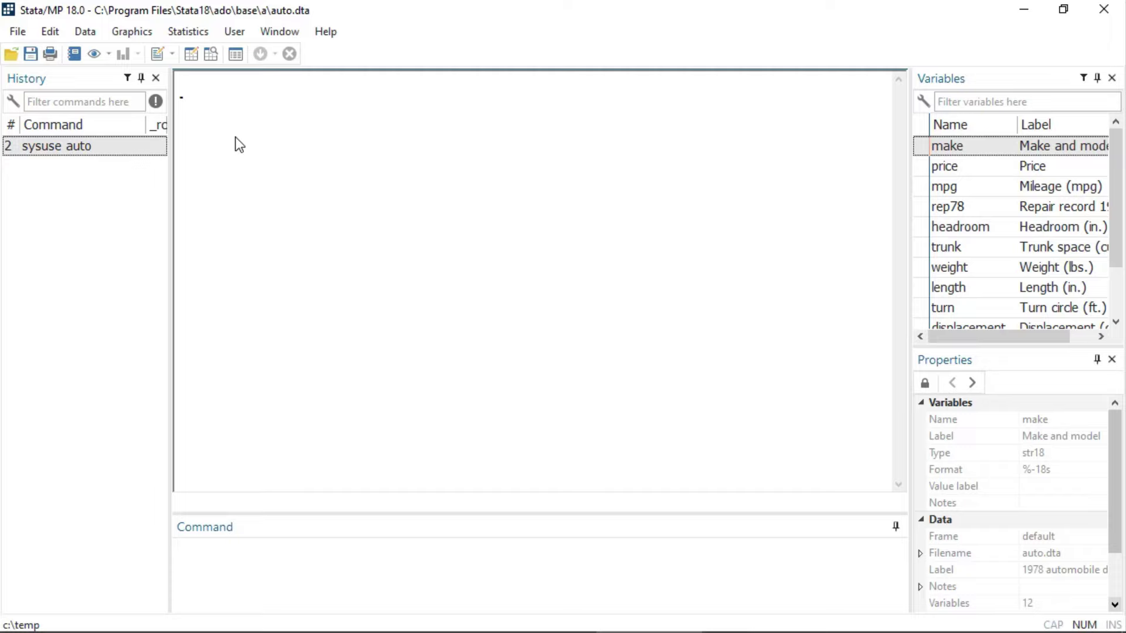
Write a do-file with '// Fit a linear regression model' and 'regress mpg weight foreign', and execute it.
left_click(158, 58)
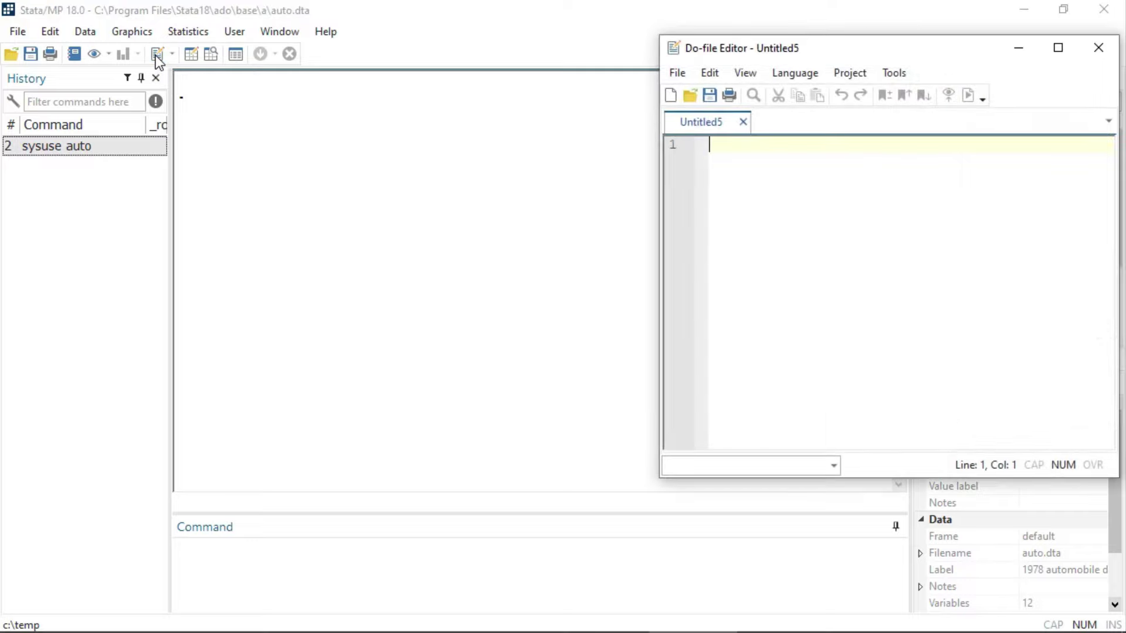
type("// F")
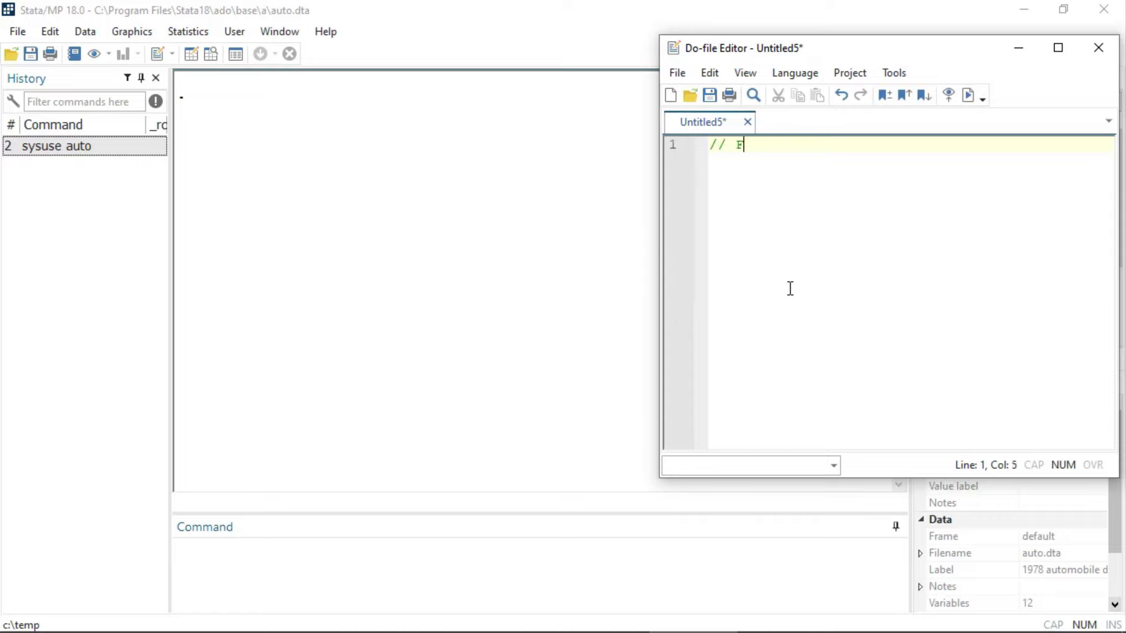
type("it a linear regression model")
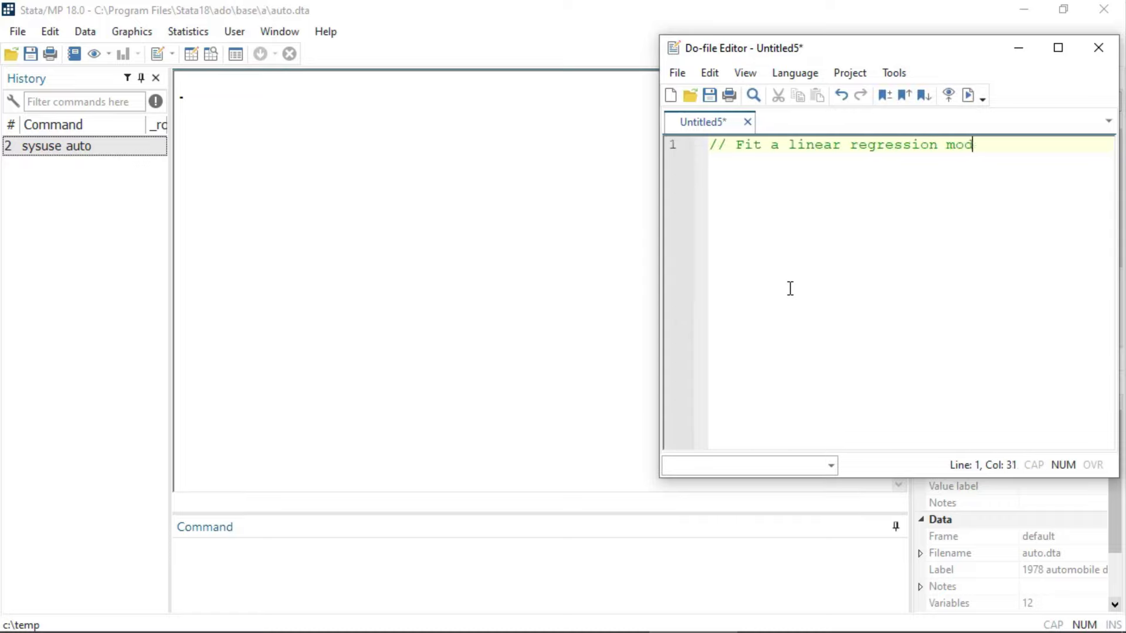
key("Return")
type("regress mpg ")
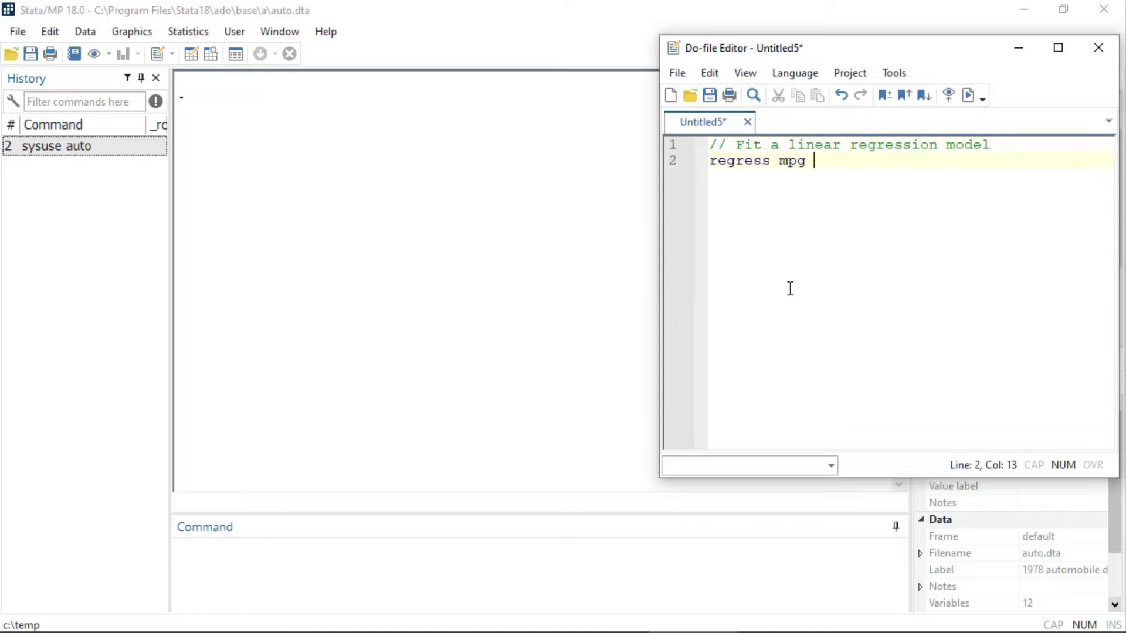
type("weight foreign")
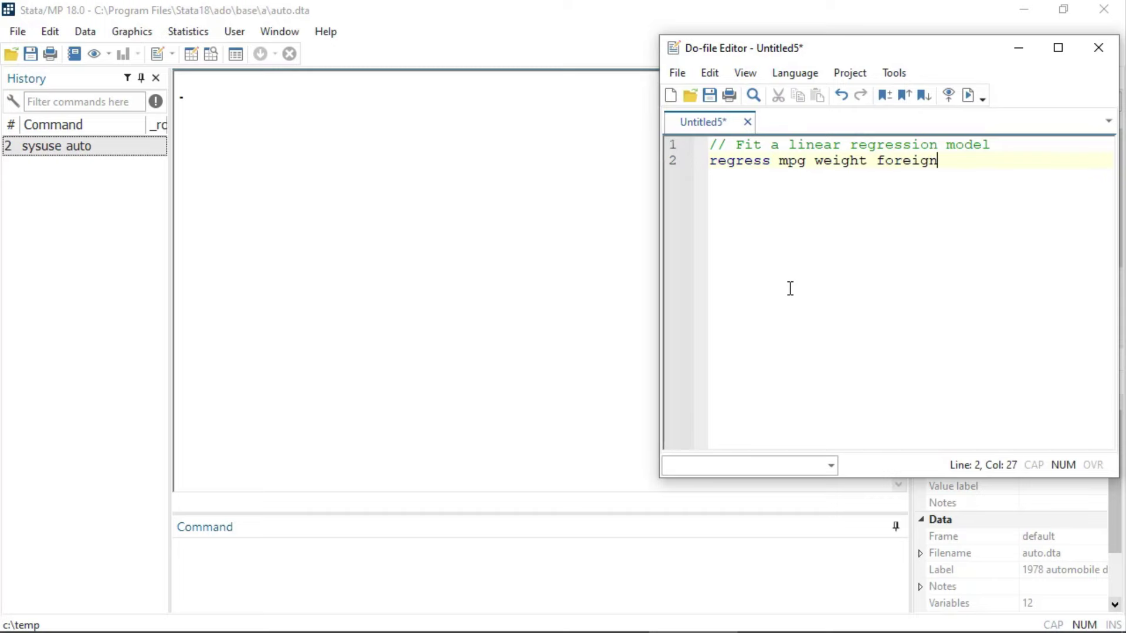
left_click(969, 97)
left_click(531, 412)
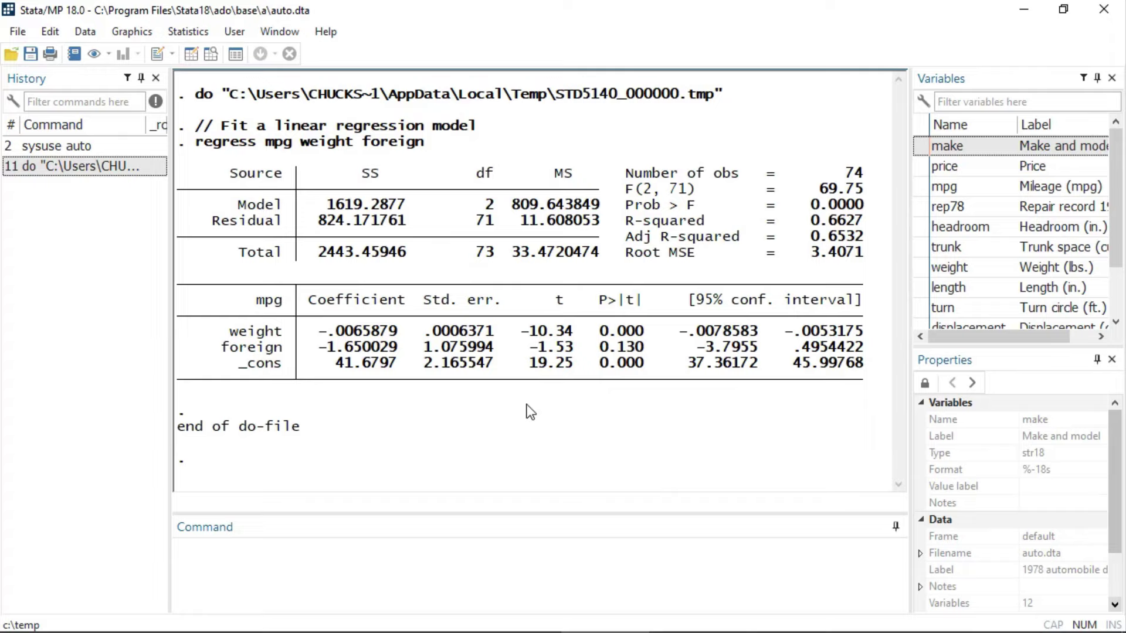
Begin a log at C:\temp\Untitled.smcl and rerun regress mpg weight foreign into it.
left_click(11, 34)
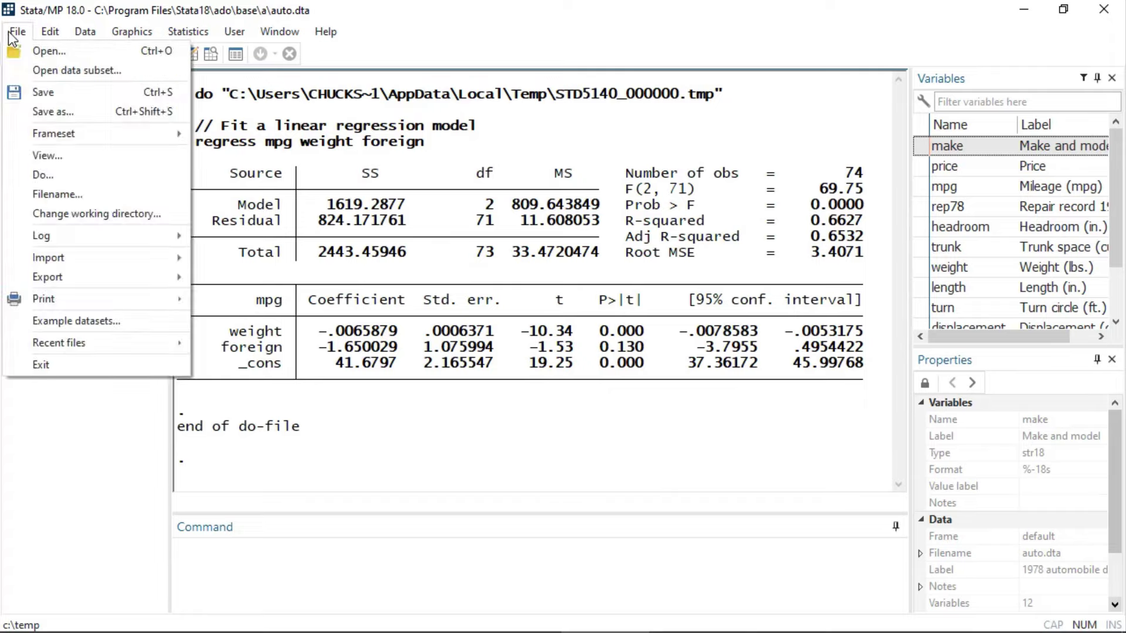
mouse_move(19, 234)
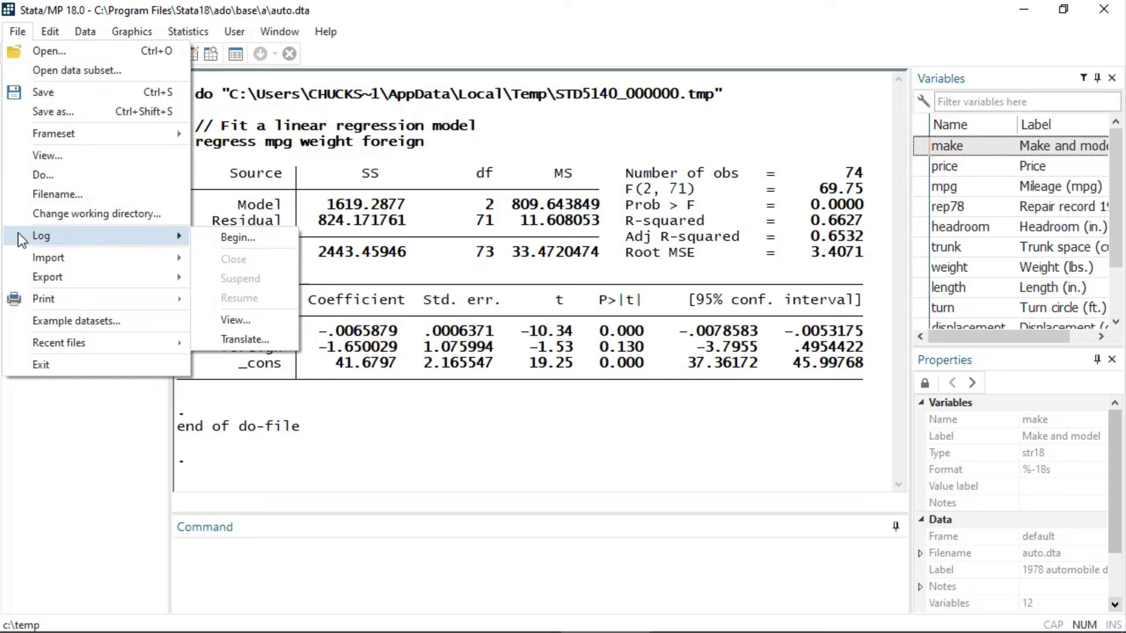
left_click(237, 238)
left_click(553, 413)
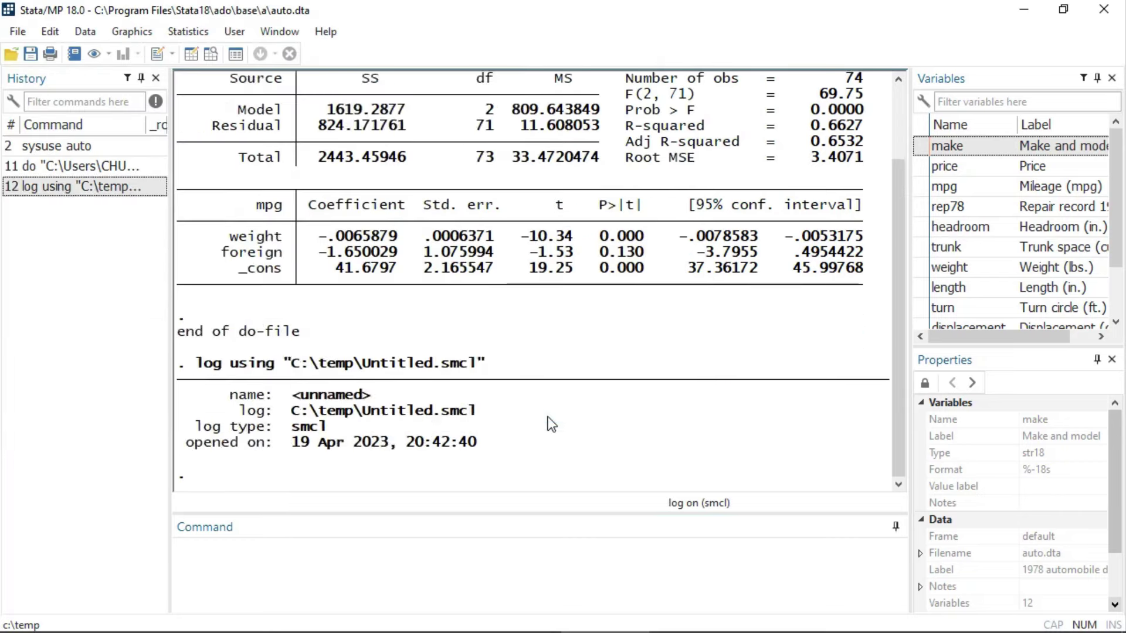
type("regress mpg weight foreign")
key("Return")
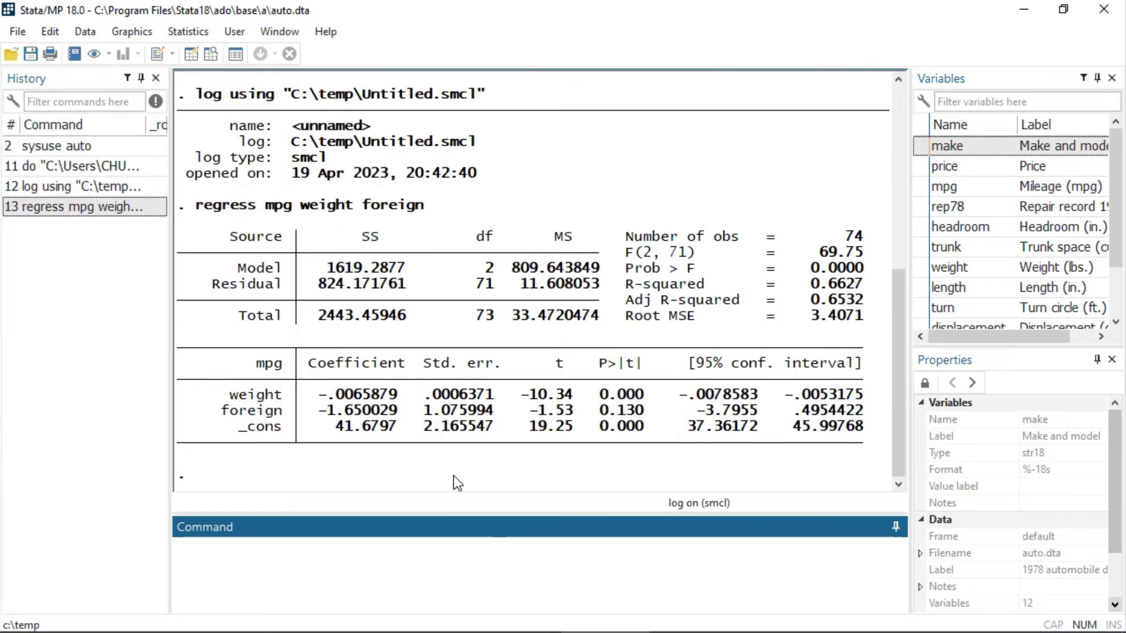
Rerun the earlier regress command from History and page through the recalled commands.
double_click(52, 208)
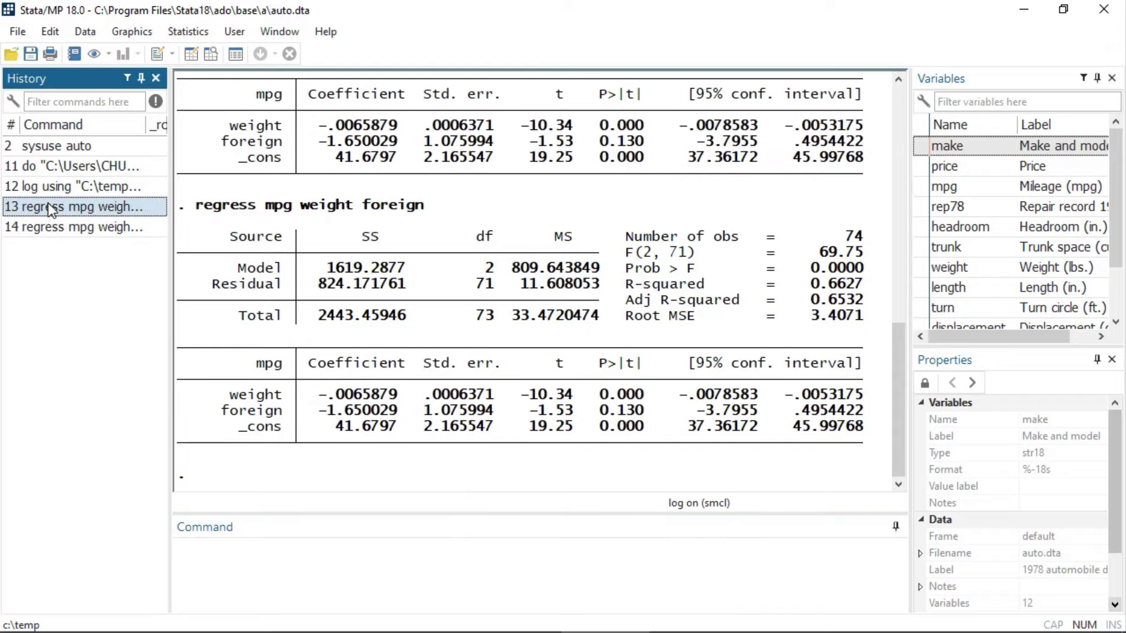
left_click(280, 569)
key("Page_Up")
key("Page_Up")
key("Page_Up")
key("Page_Up")
key("Page_Up")
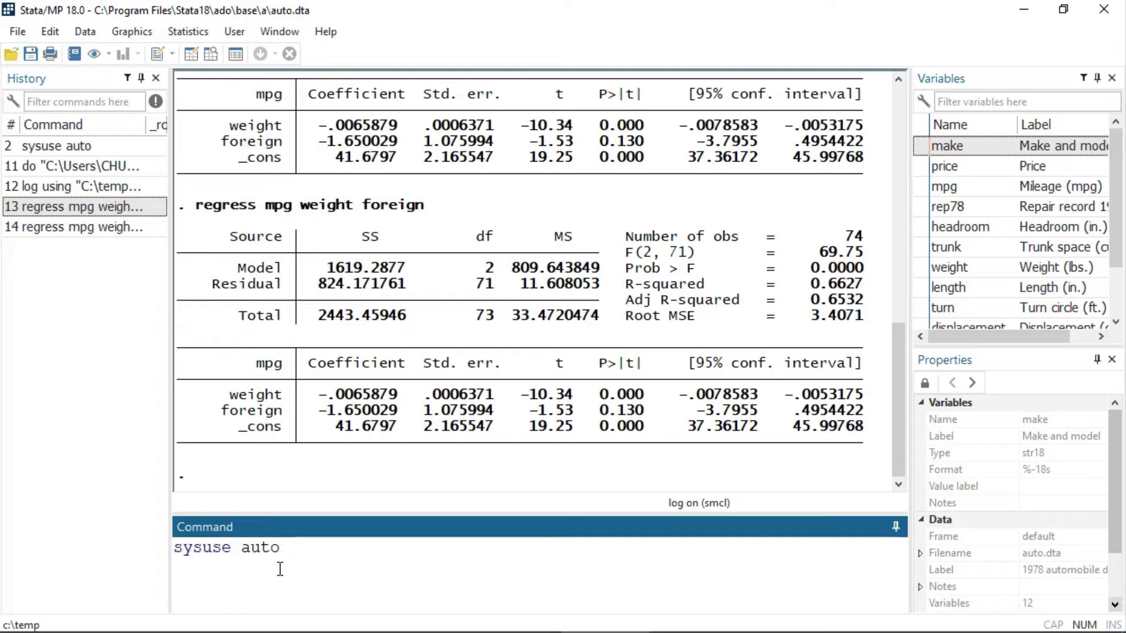
key("Page_Down")
key("Page_Down")
key("Page_Down")
key("Page_Down")
key("Page_Down")
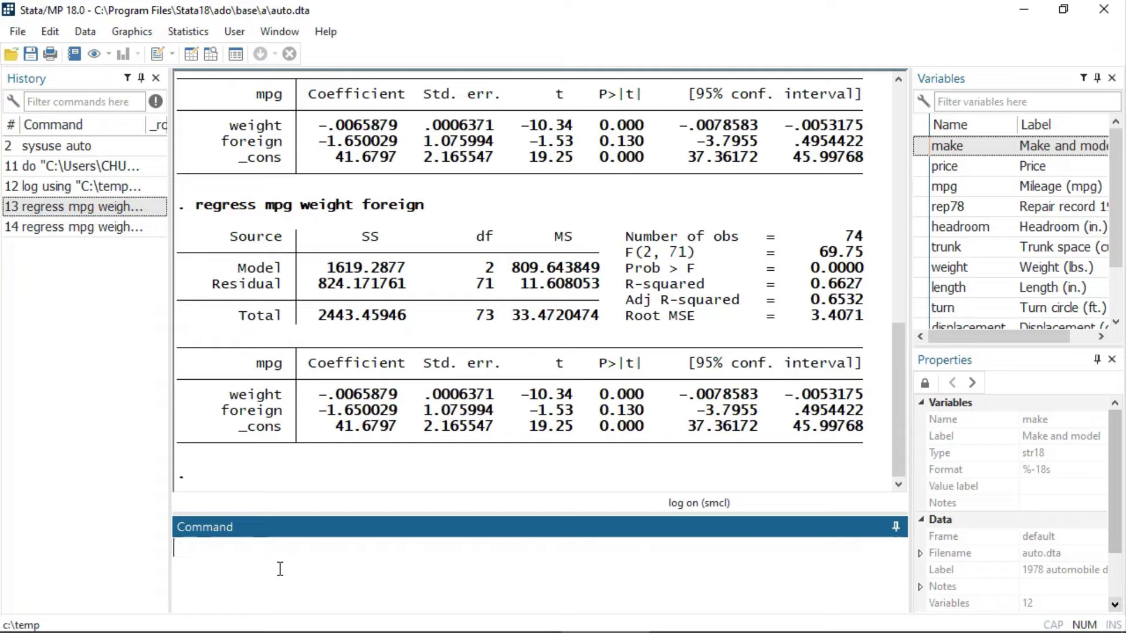
Send the sysuse auto, log using and regress history commands to a new do-file.
left_click(73, 146)
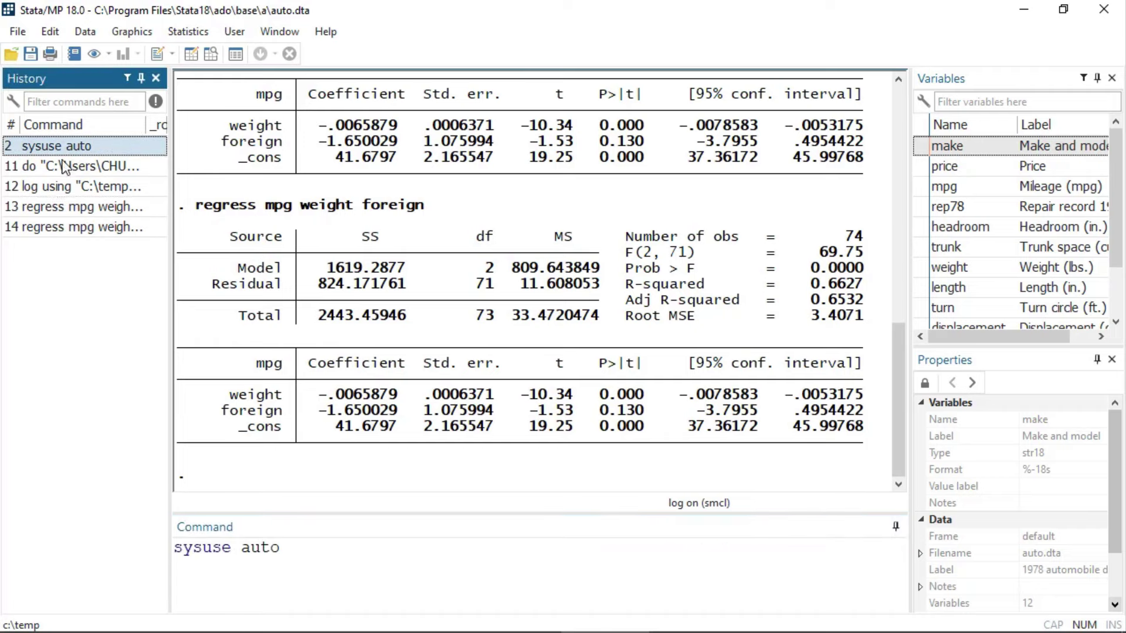
left_click(56, 188, "ctrl")
left_click(54, 209, "ctrl")
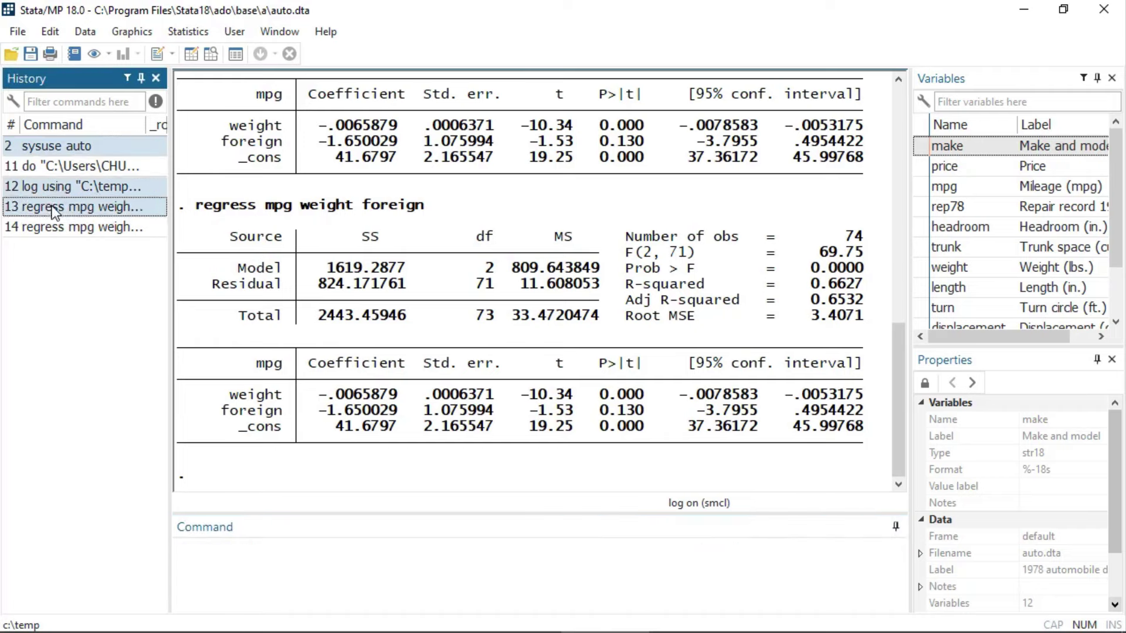
right_click(54, 209)
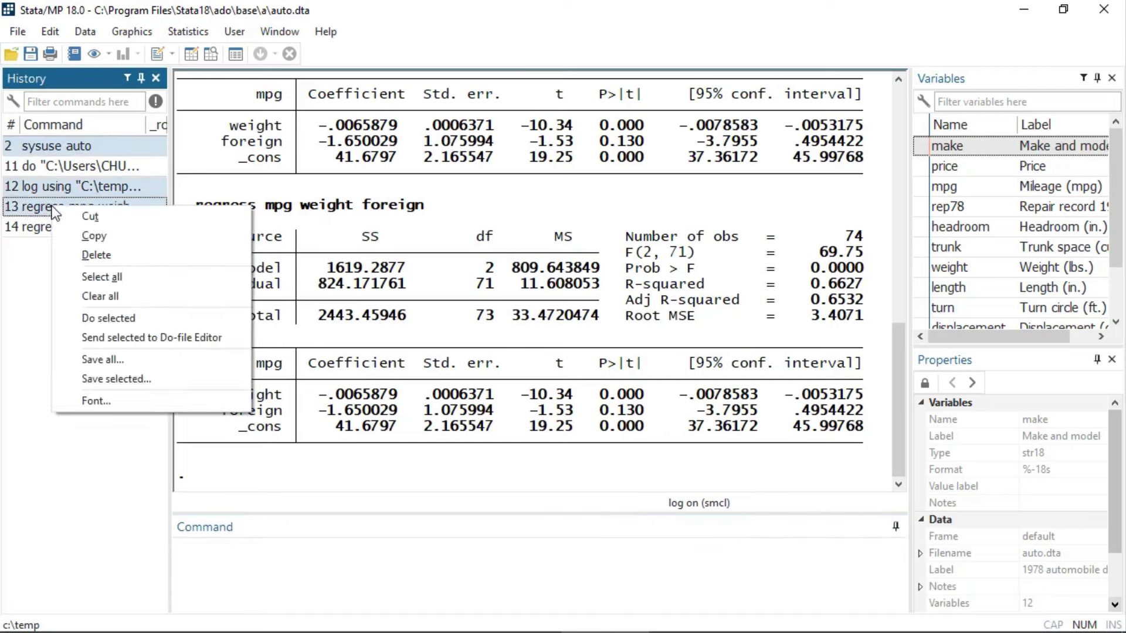
left_click(62, 334)
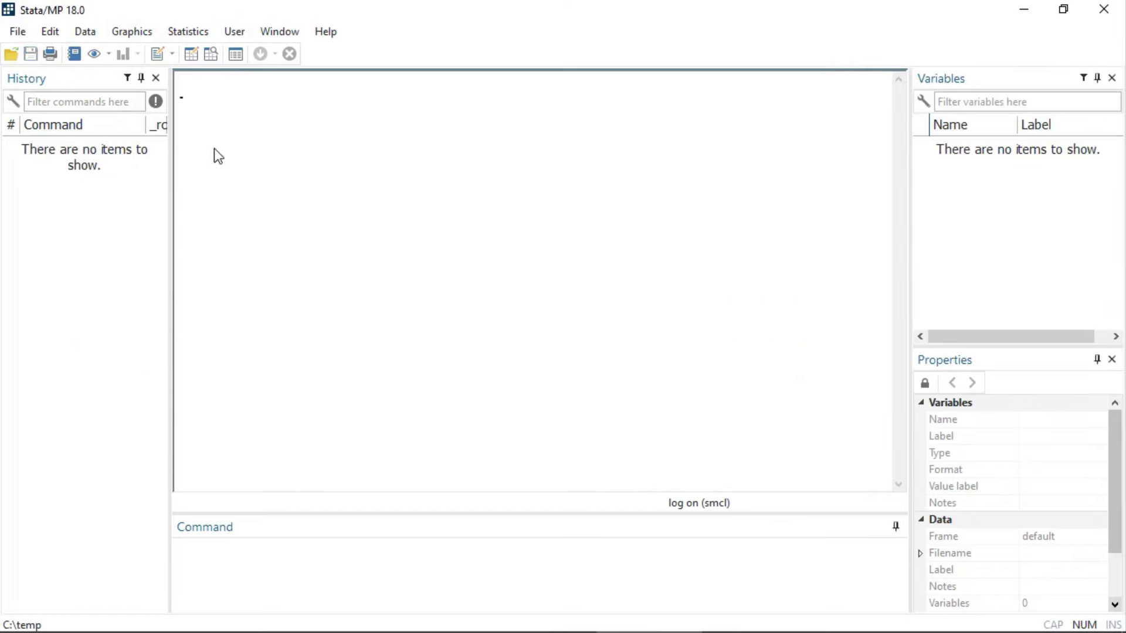
Import C:\temp\auto.xlsx using its first row as variable names.
left_click(18, 31)
mouse_move(17, 259)
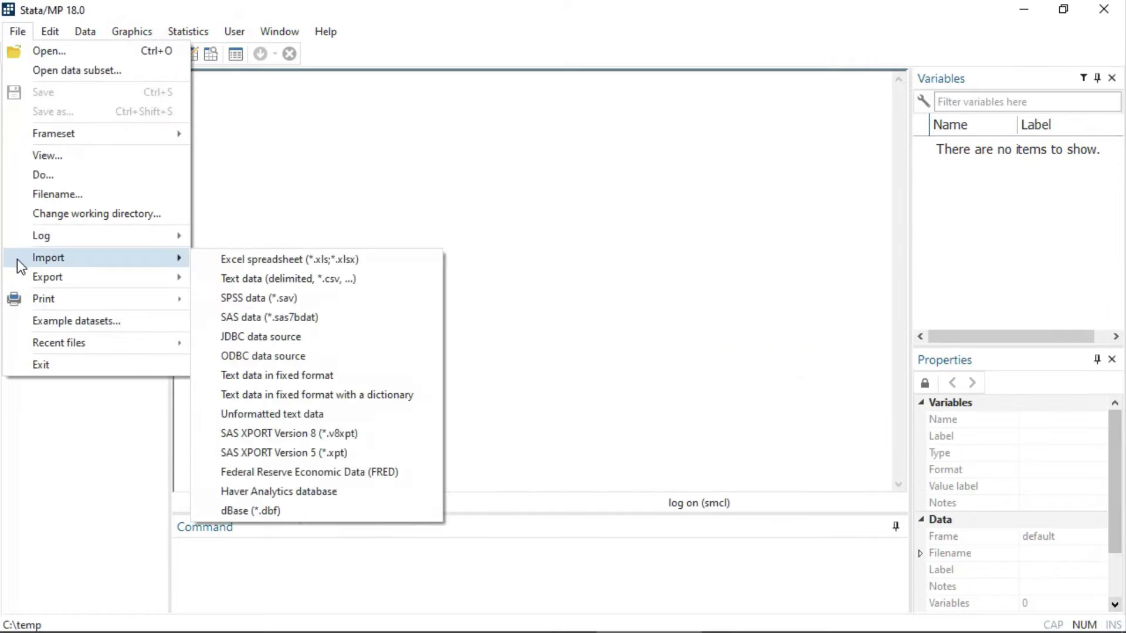
left_click(197, 259)
left_click(710, 184)
double_click(628, 274)
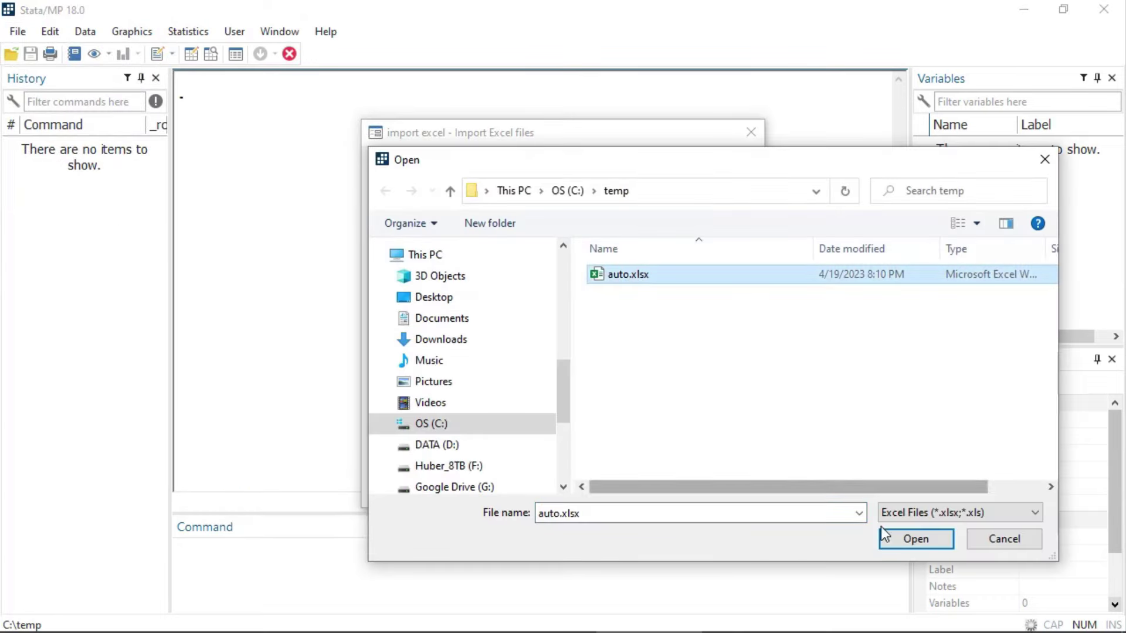
left_click(376, 262)
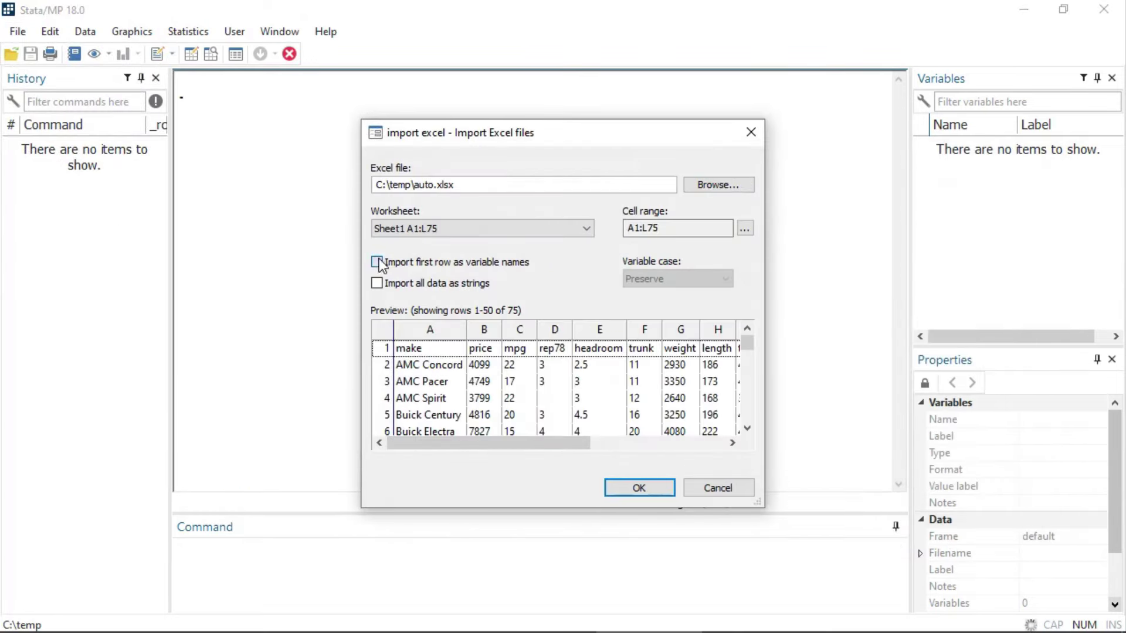
left_click(628, 490)
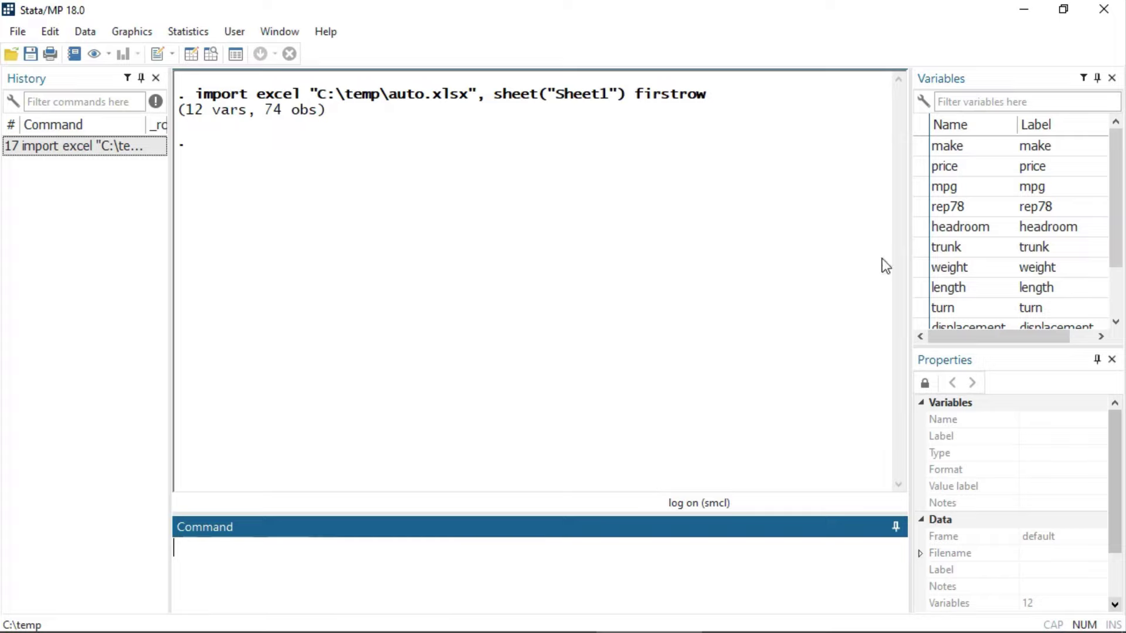
Inspect the make, price and mpg variables, including mpg's label, storage type and format.
left_click(949, 148)
left_click(945, 166)
left_click(950, 188)
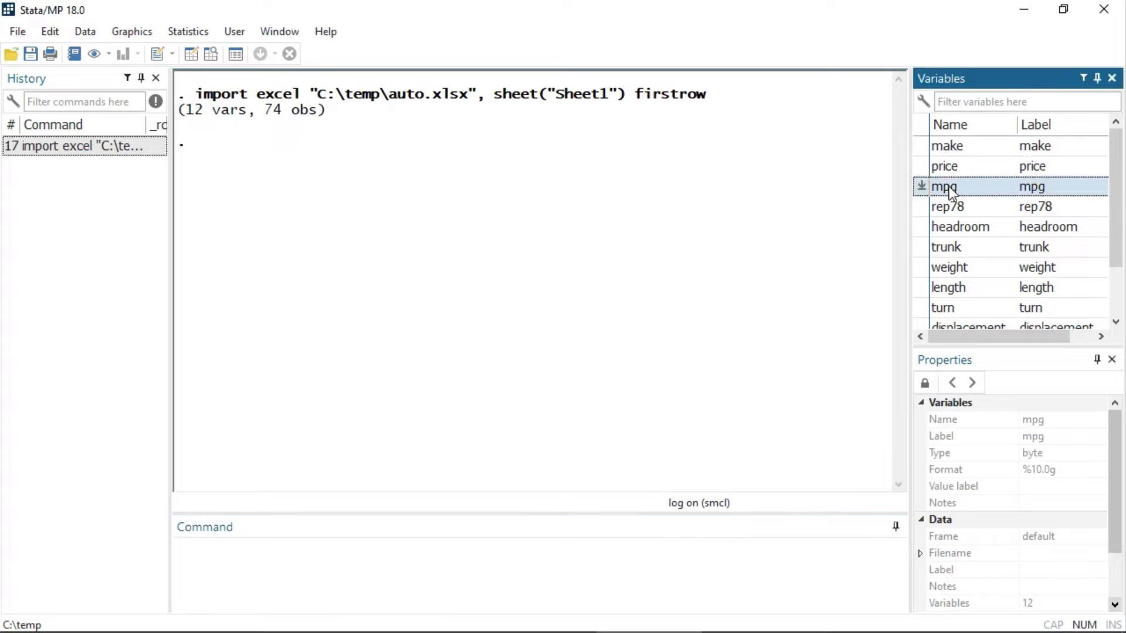
left_click(954, 437)
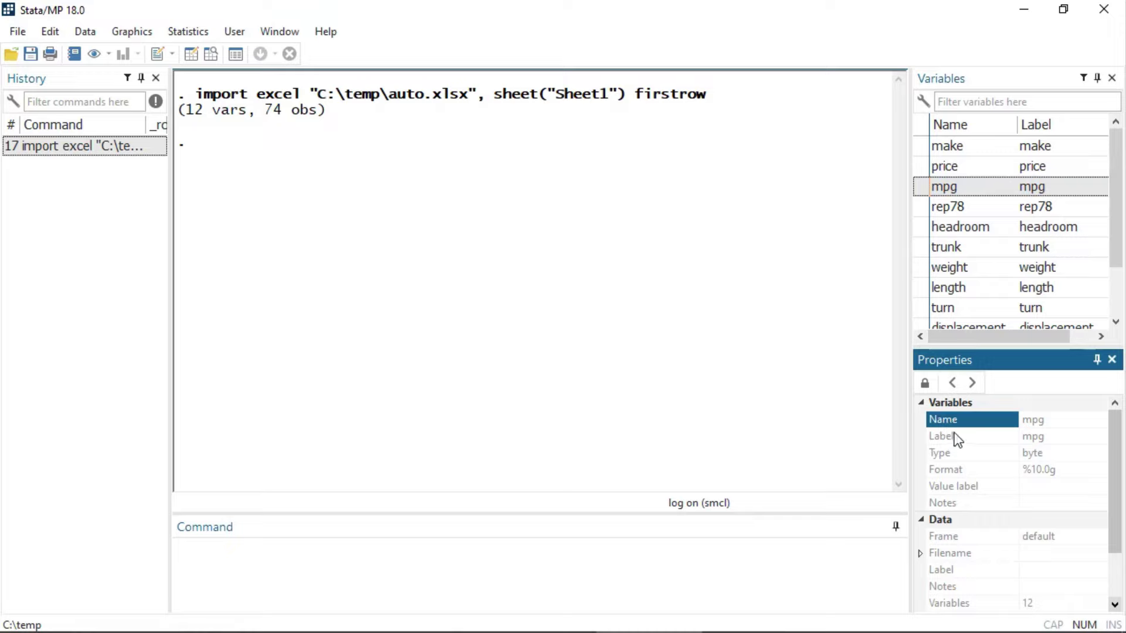
left_click(966, 456)
left_click(979, 469)
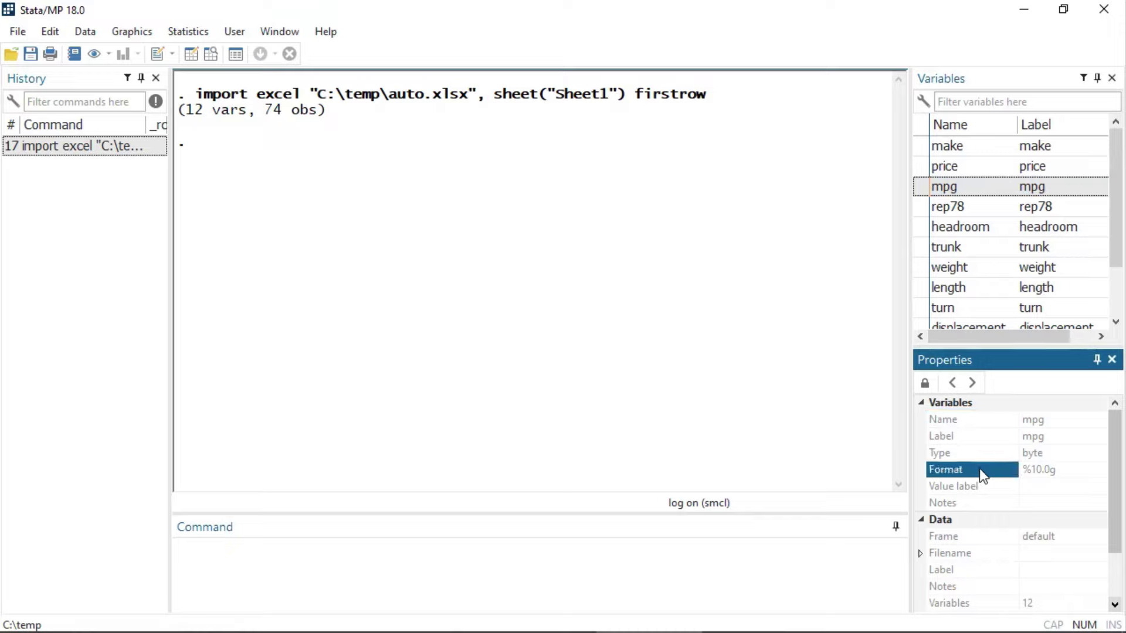
Browse the imported data in the Data Editor.
left_click(210, 54)
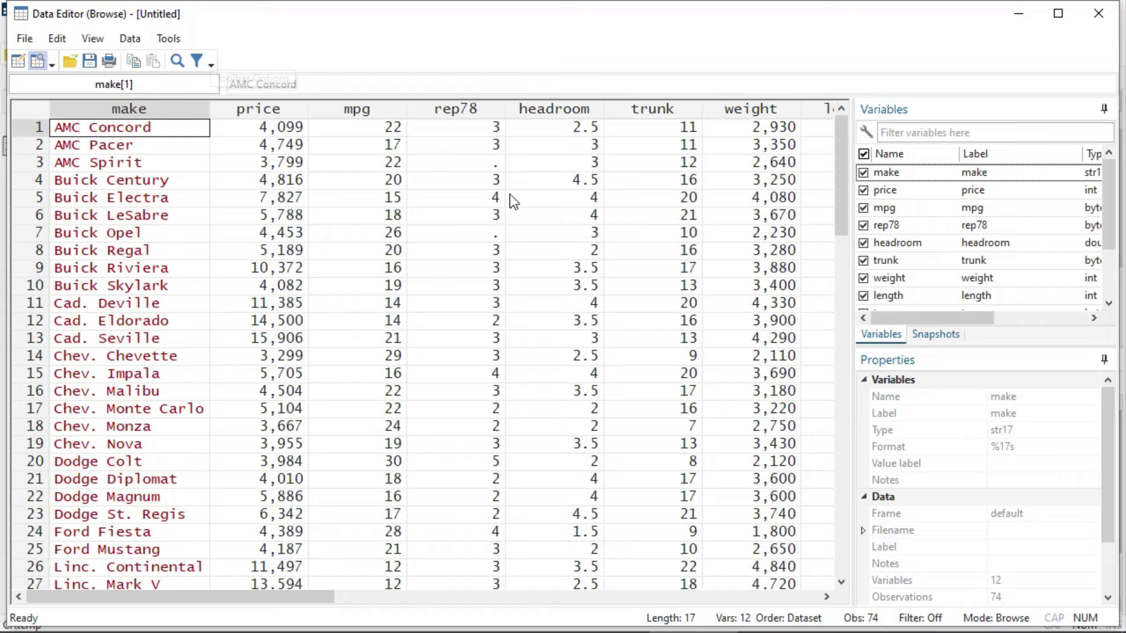
left_click_drag(839, 155, 842, 117)
left_click_drag(326, 602, 284, 615)
Define a twoway scatter plot with mpg on the y axis and weight on the x axis.
left_click(119, 34)
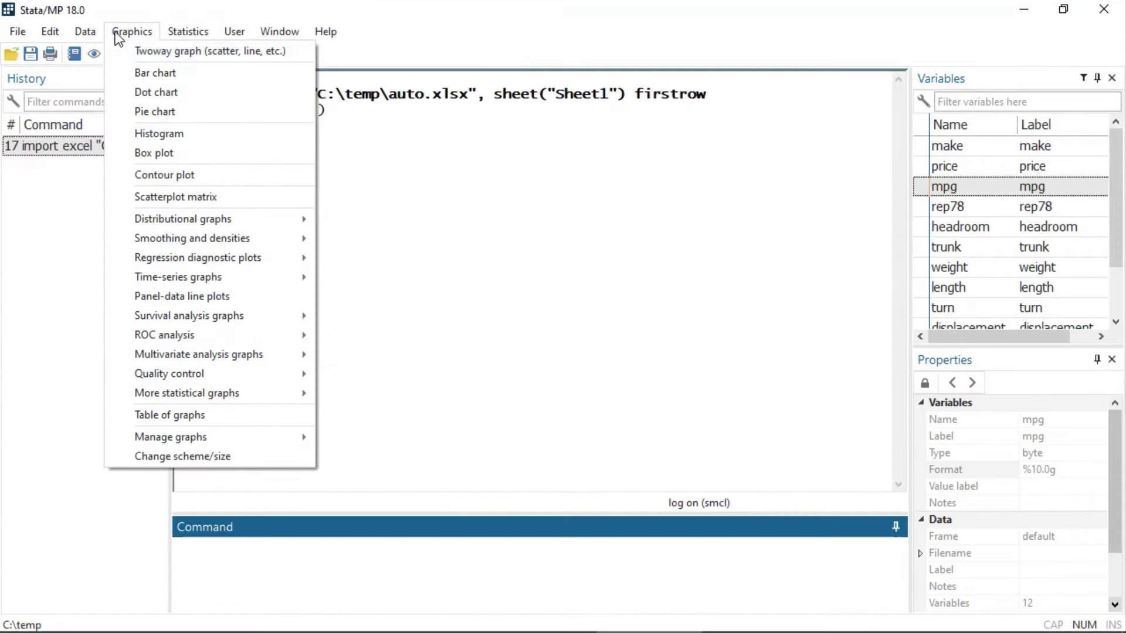
left_click(119, 50)
left_click(583, 178)
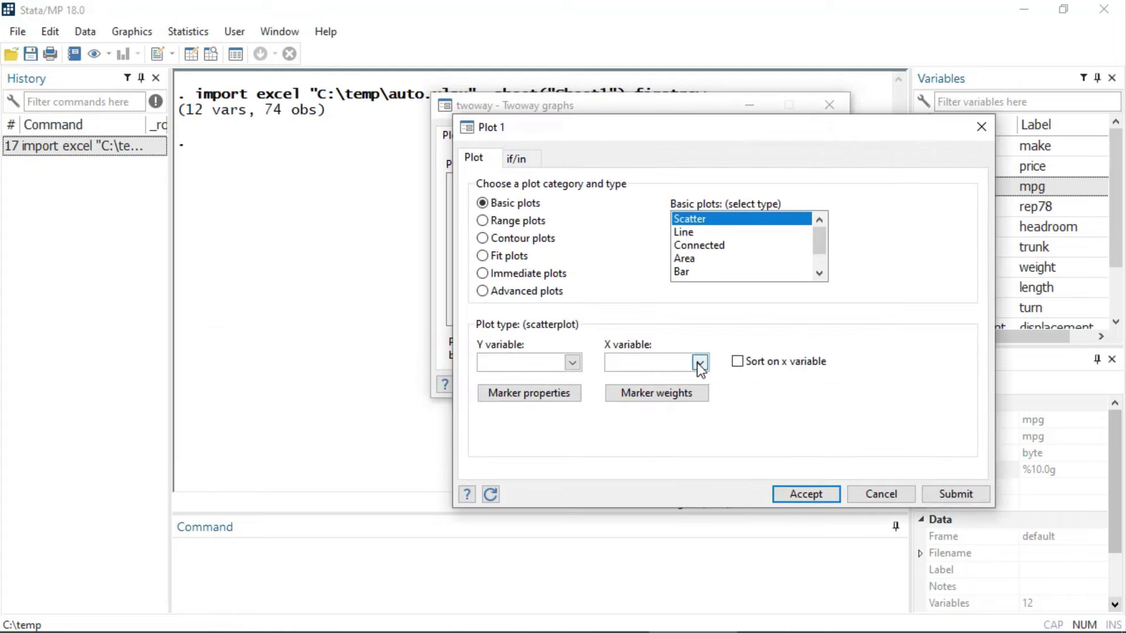
left_click(700, 362)
left_click(671, 444)
left_click(573, 362)
left_click(559, 390)
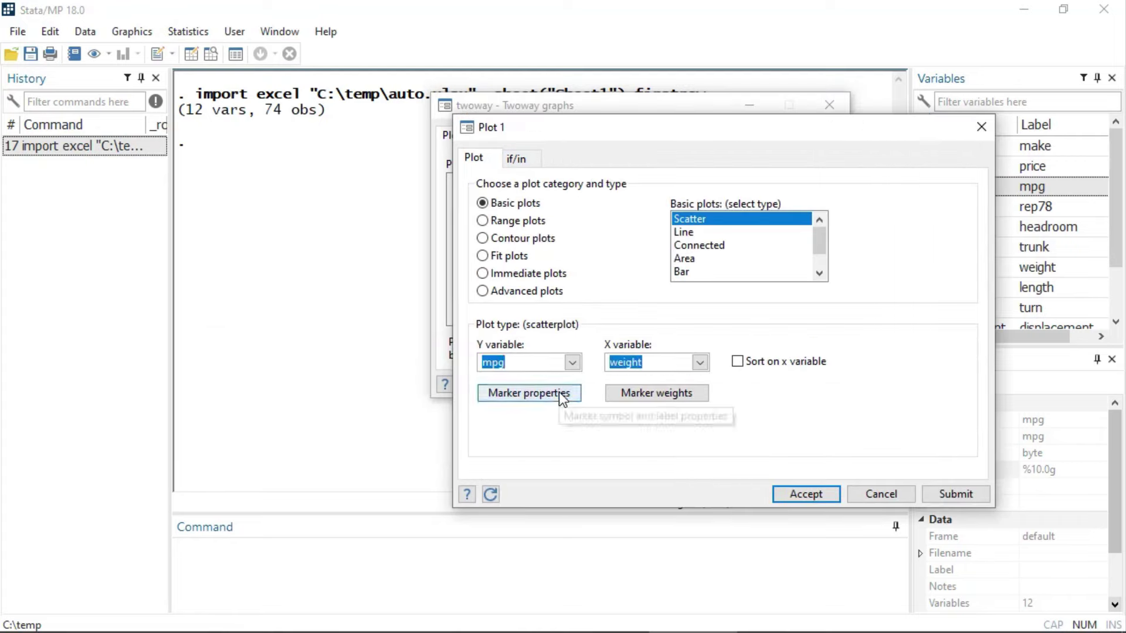
left_click(789, 495)
Draw the mpg-versus-weight scatter and recolour its markers red in the Graph Editor.
left_click(680, 385)
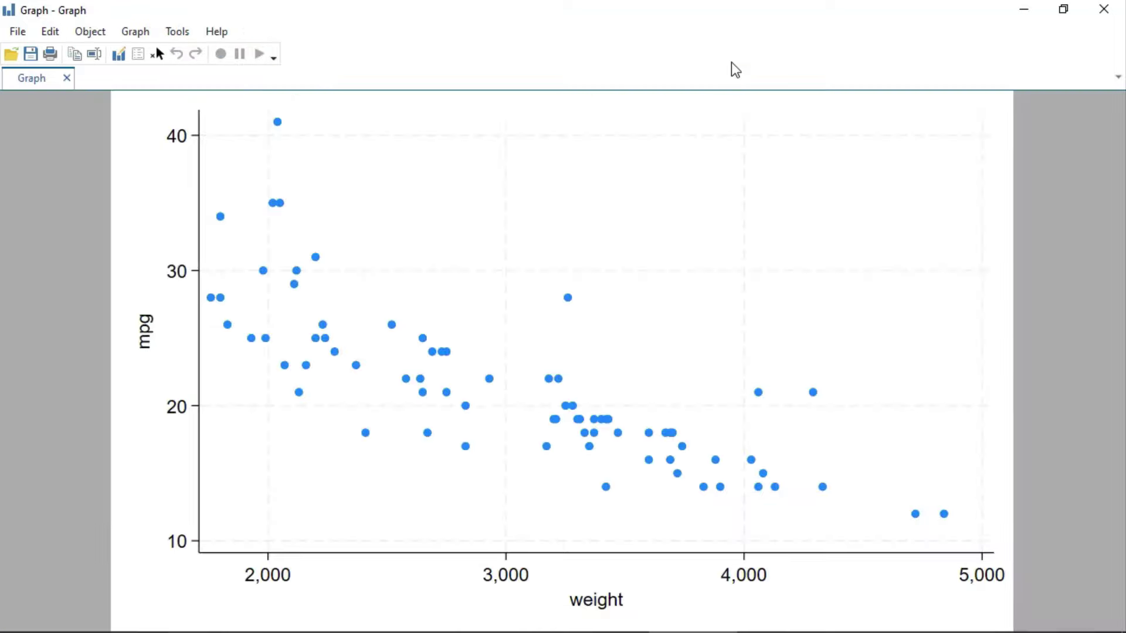
left_click(119, 55)
left_click(234, 124)
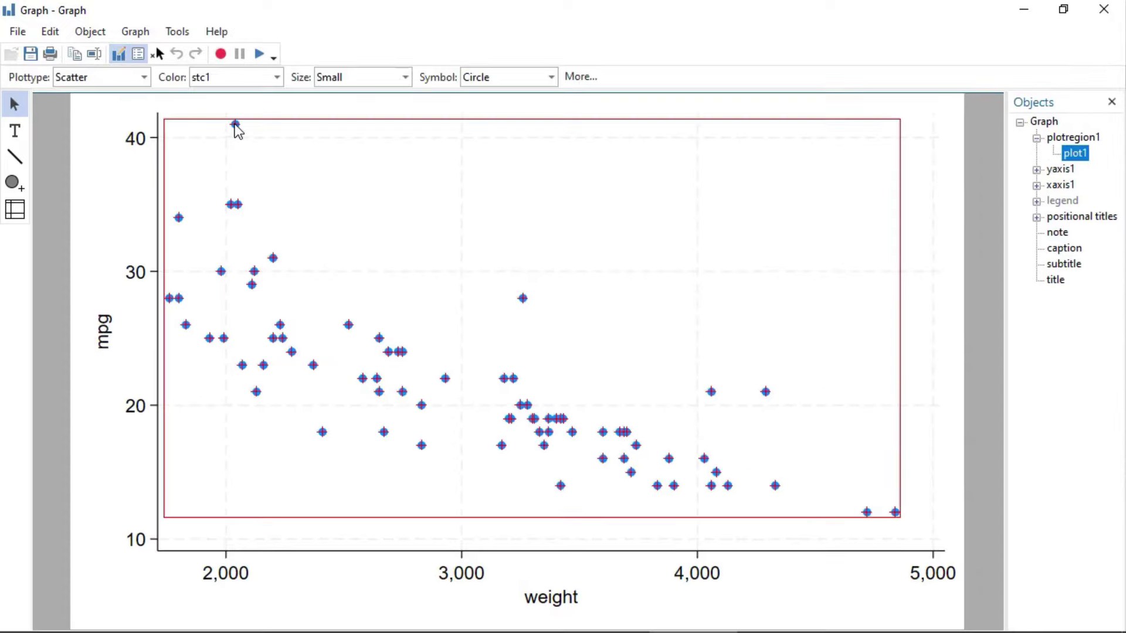
left_click(276, 77)
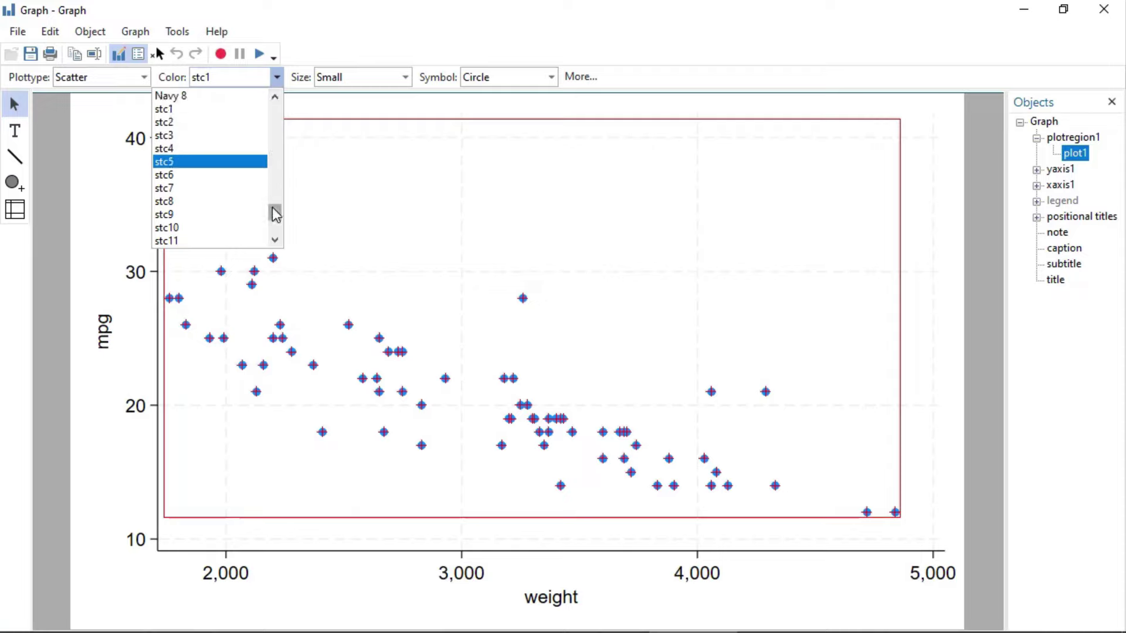
left_click_drag(275, 215, 276, 140)
left_click(250, 147)
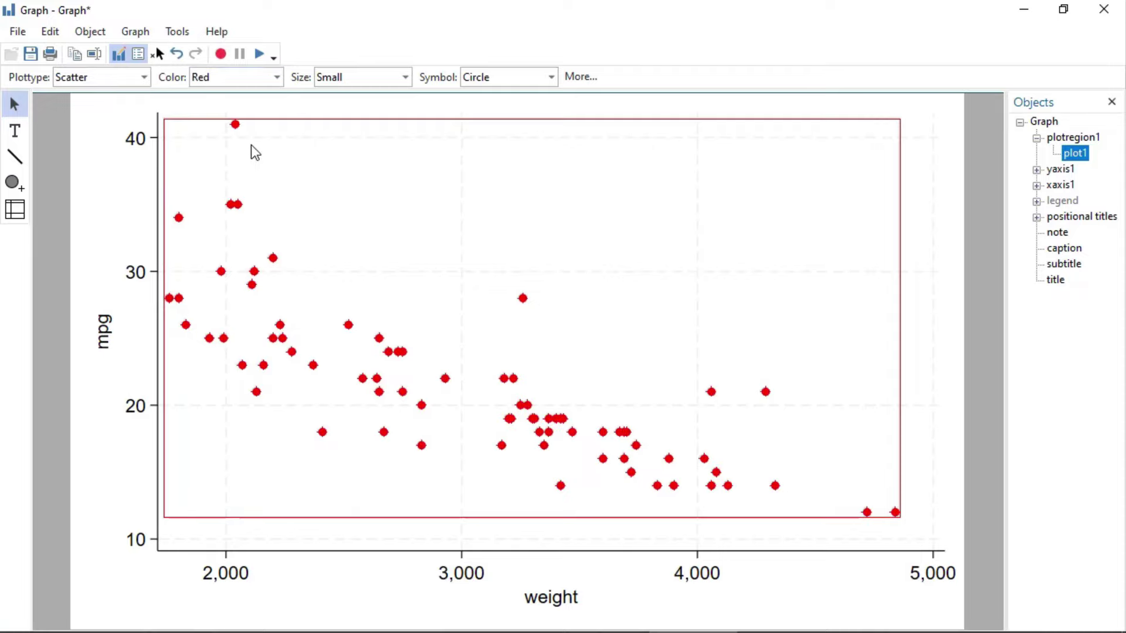
left_click(73, 247)
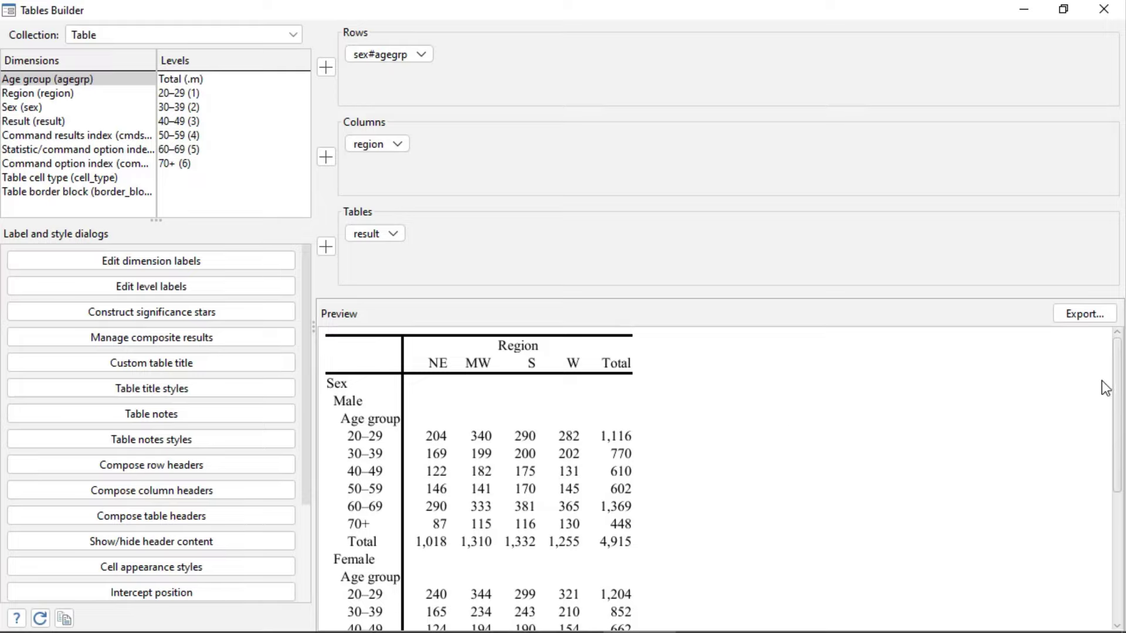
Scroll the region-by-sex-and-age table preview and review the available export file types.
left_click_drag(1119, 372, 1123, 515)
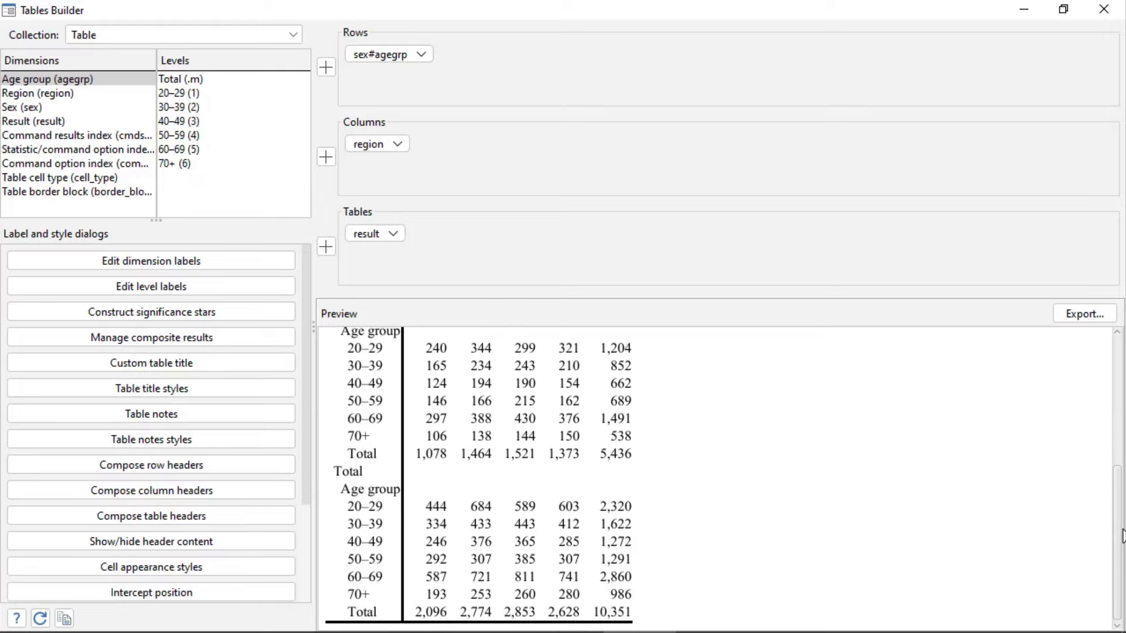
left_click(1078, 314)
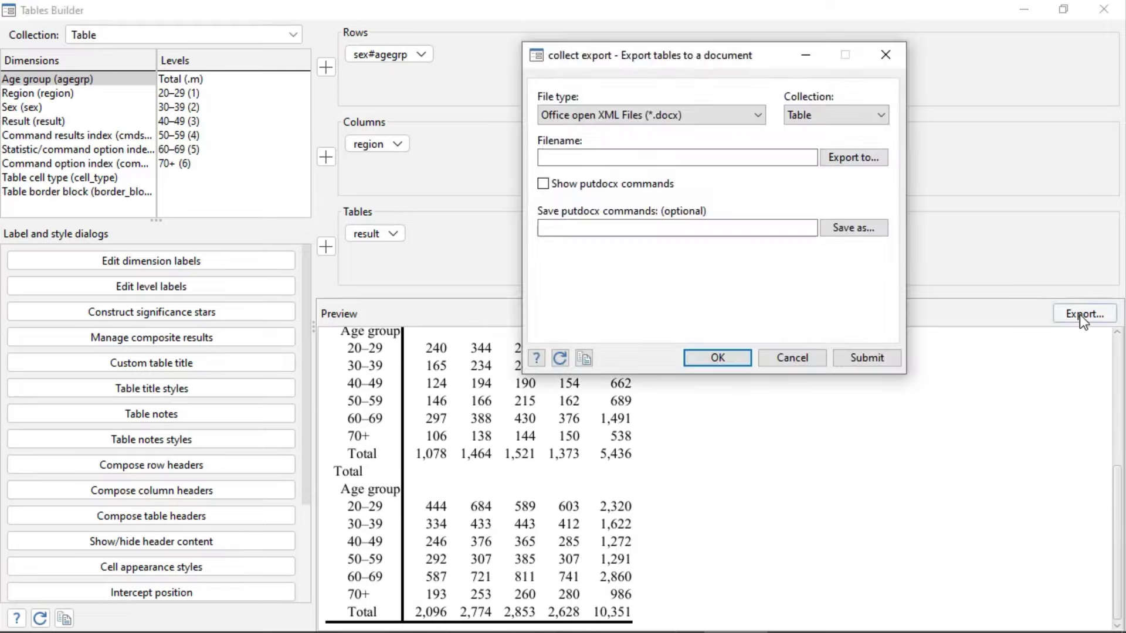
left_click(758, 117)
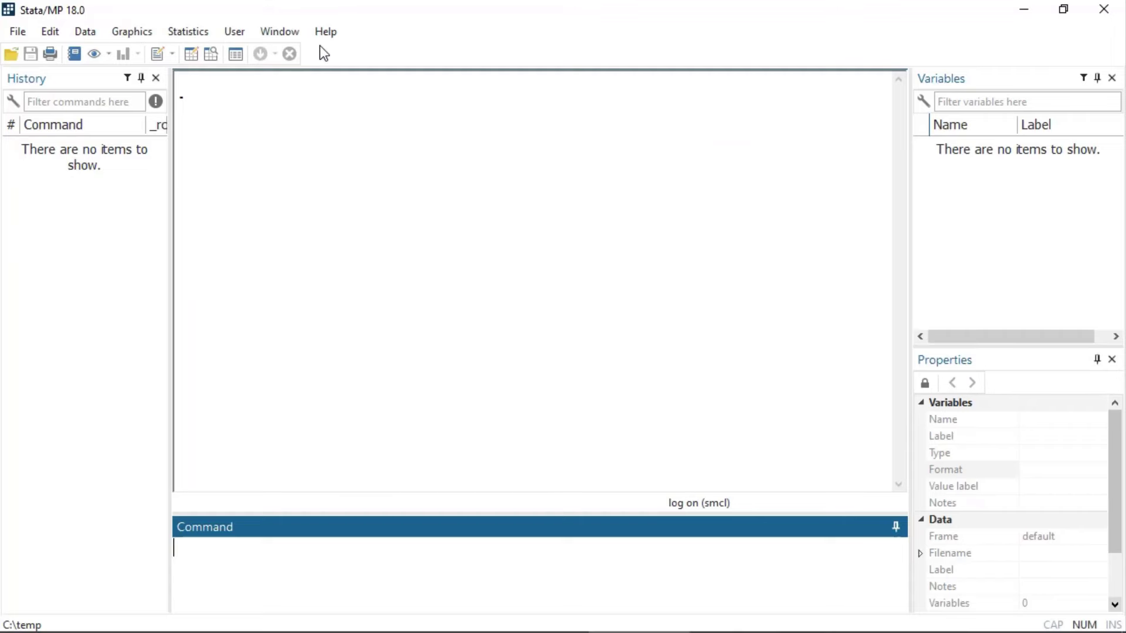
Run a help search for 'regress', then open the Stata PDF documentation.
left_click(320, 34)
left_click(326, 111)
type("regress")
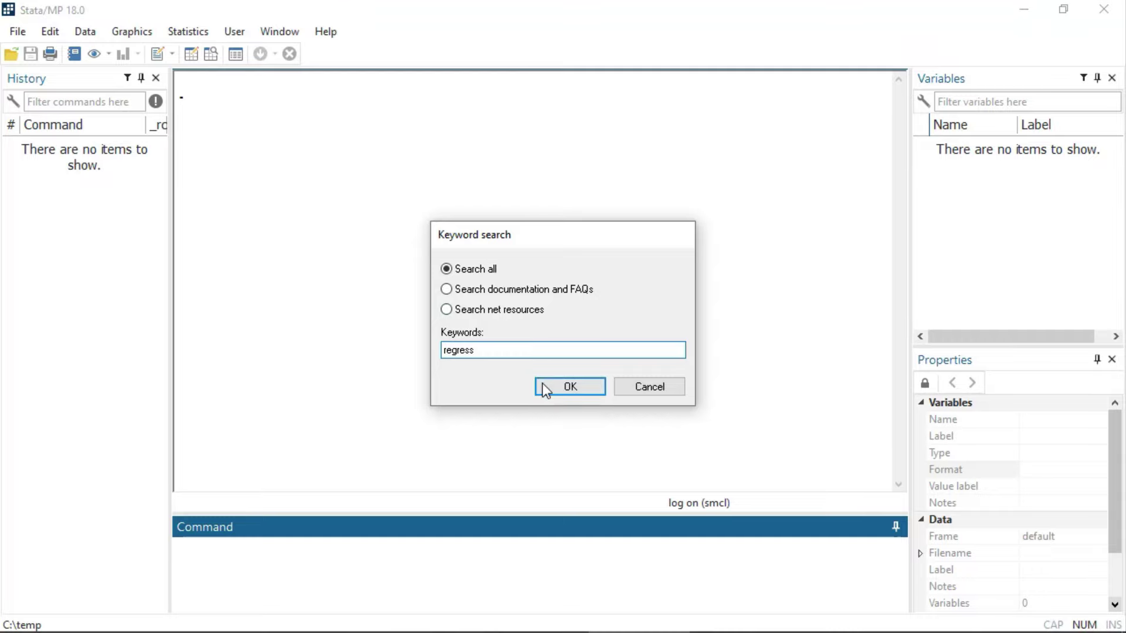
left_click(546, 387)
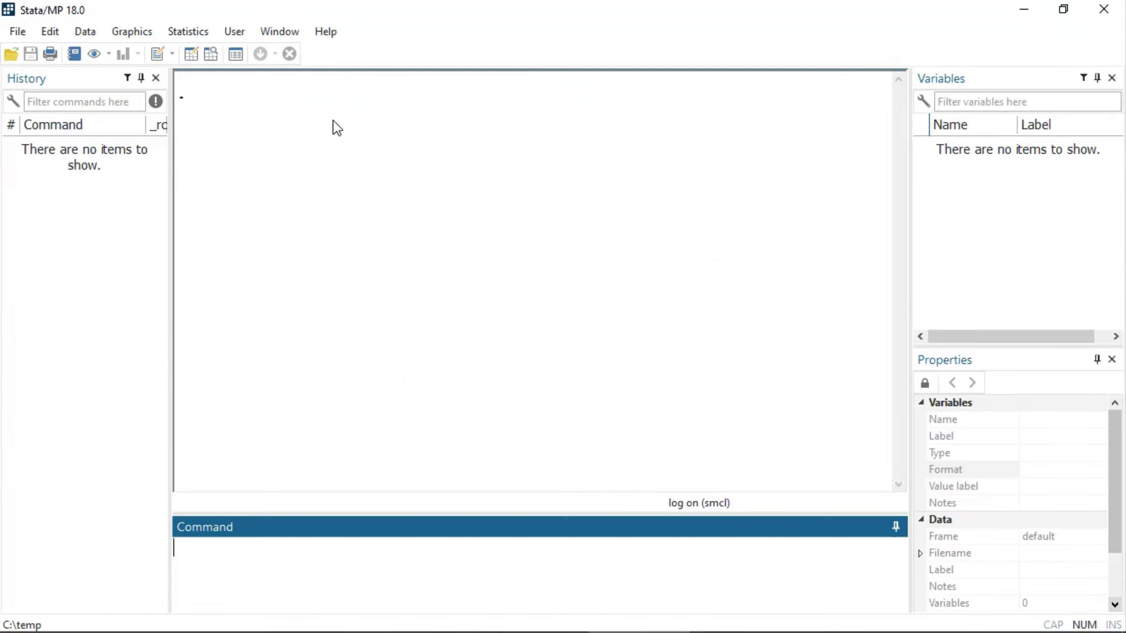
left_click(326, 32)
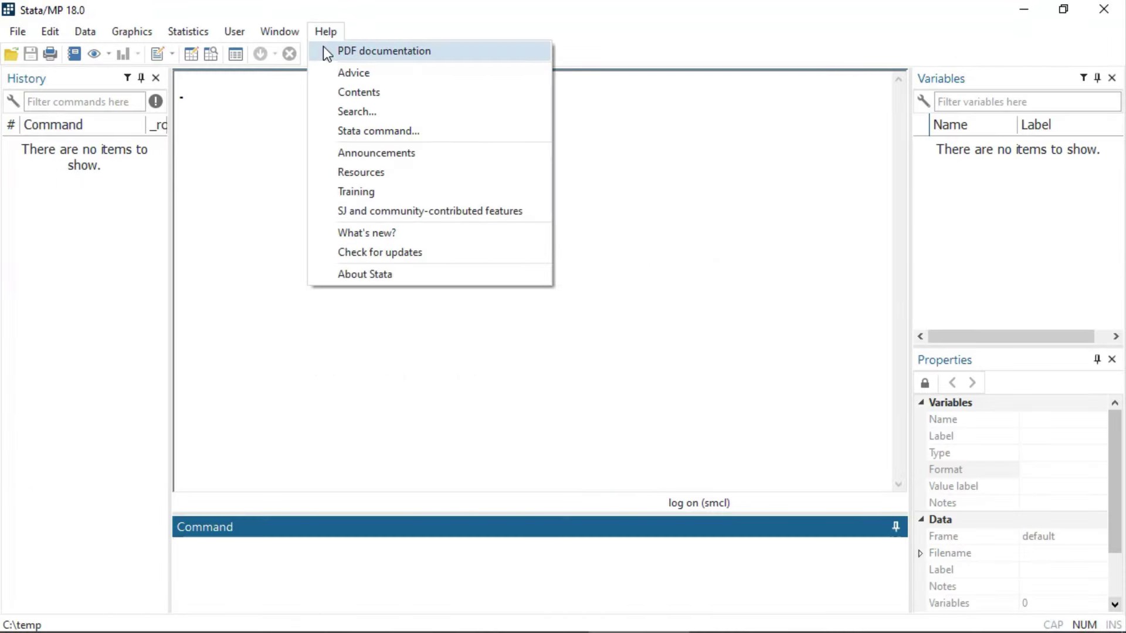
left_click(322, 49)
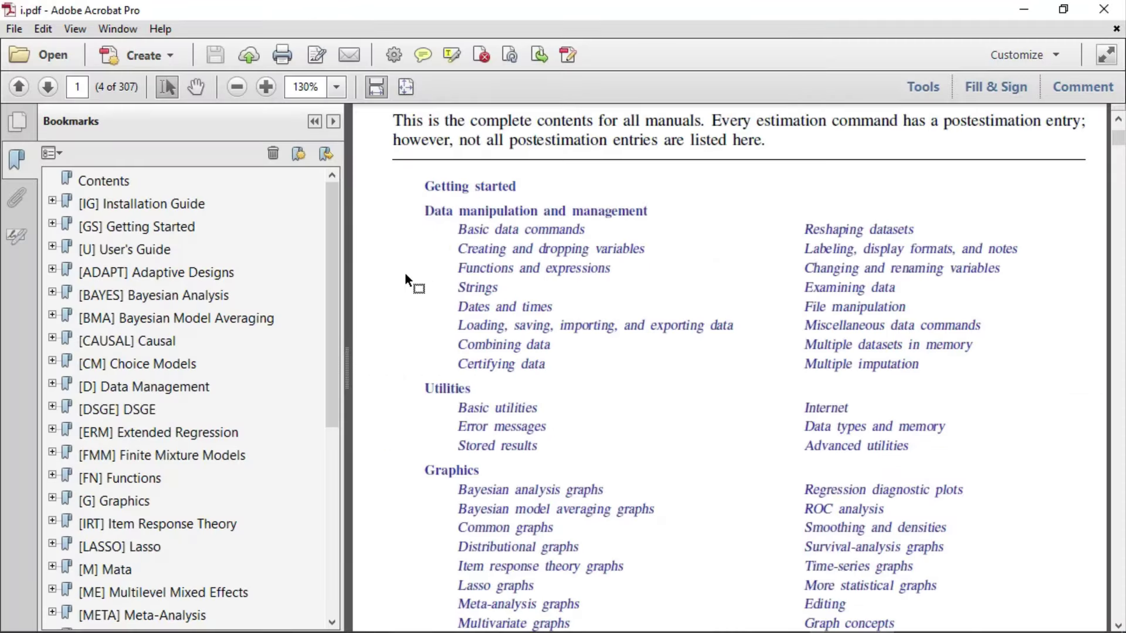
Scroll through the PDF contents to page 2's Getting started entries and the Bookmarks list.
scroll(405, 272, "down", 15)
scroll(404, 272, "down", 8)
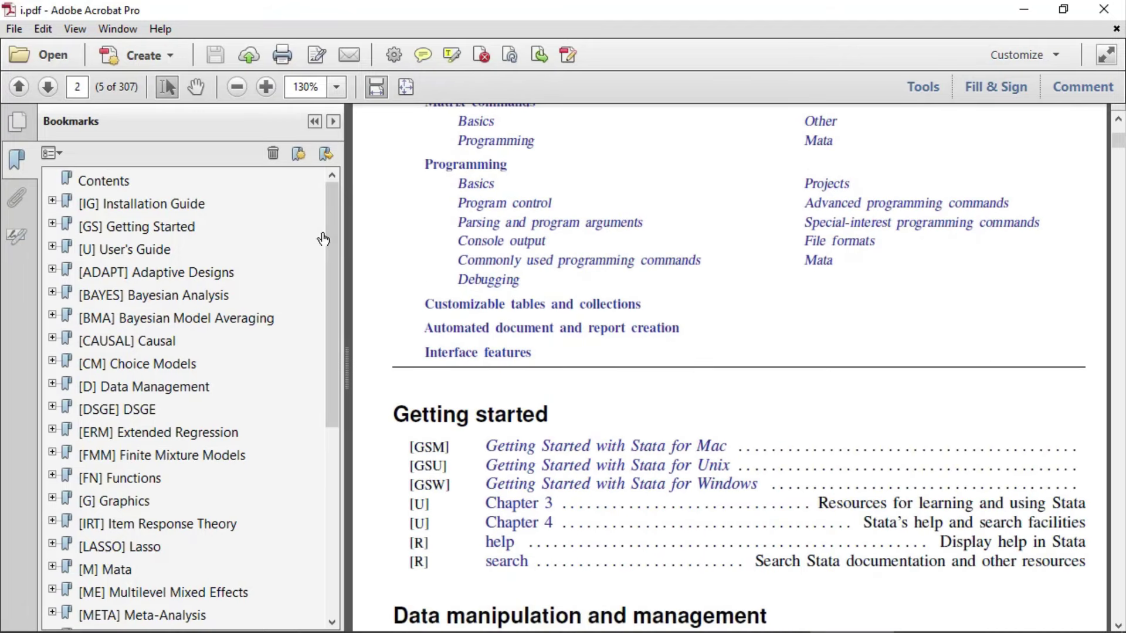
left_click_drag(330, 244, 336, 423)
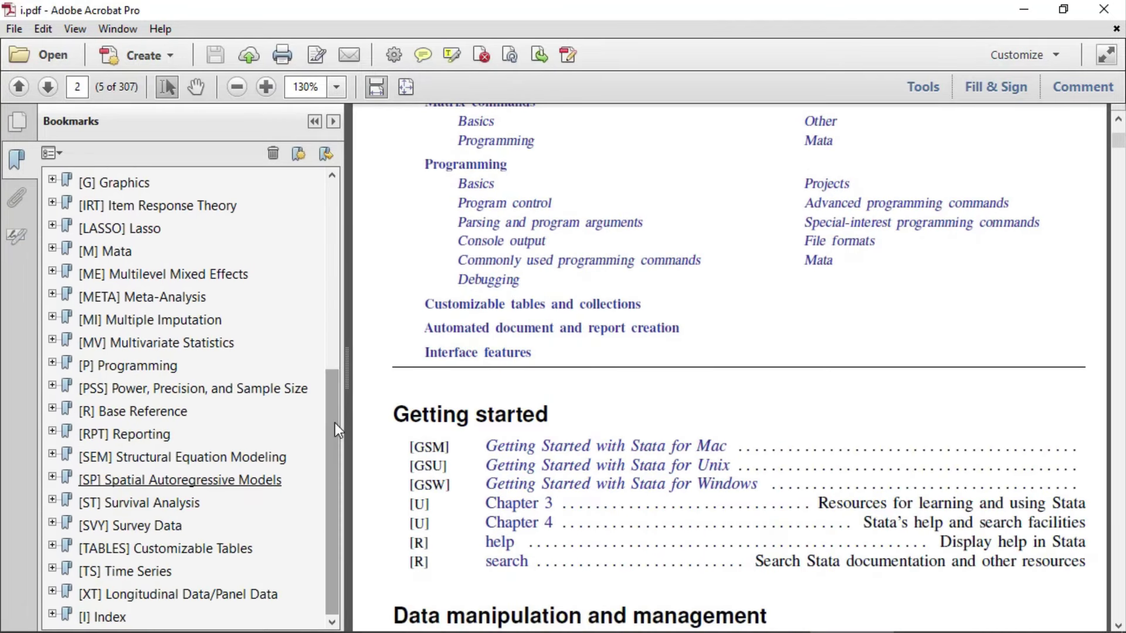